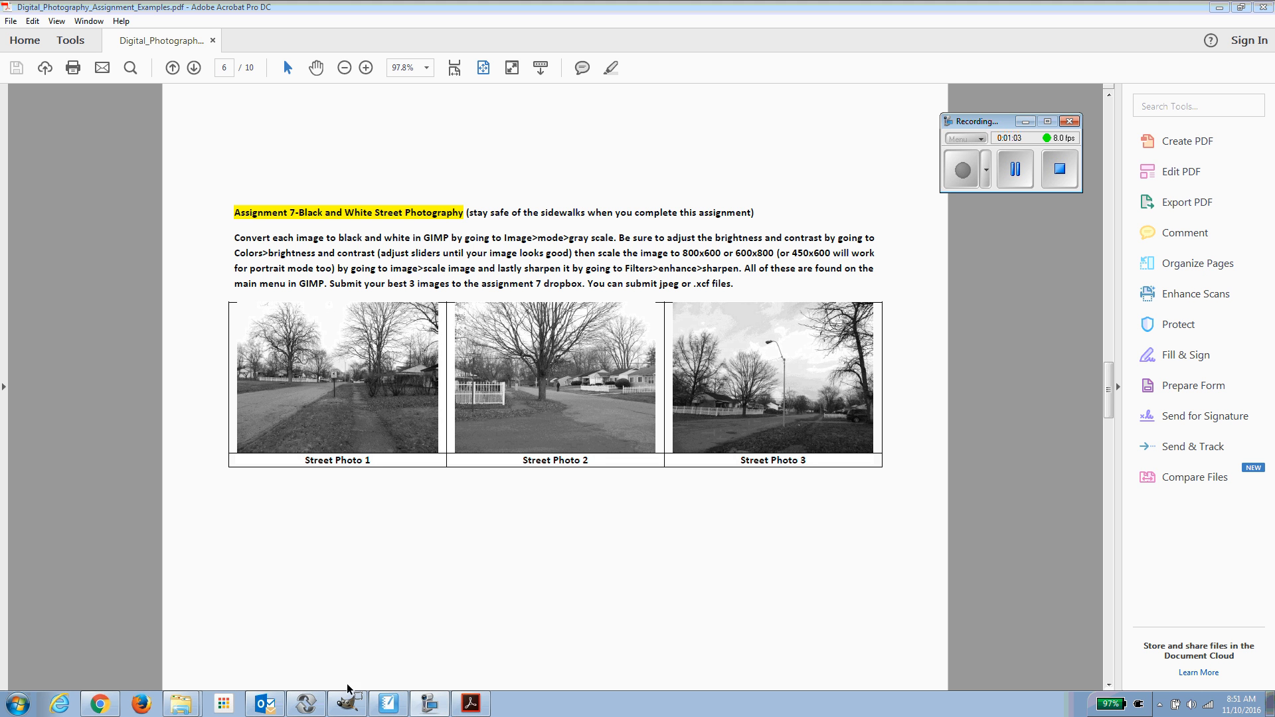
Switch to GIMP and scale the open IMG_4612 photo to 800 pixels wide and 600 pixels high.
left_click(351, 712)
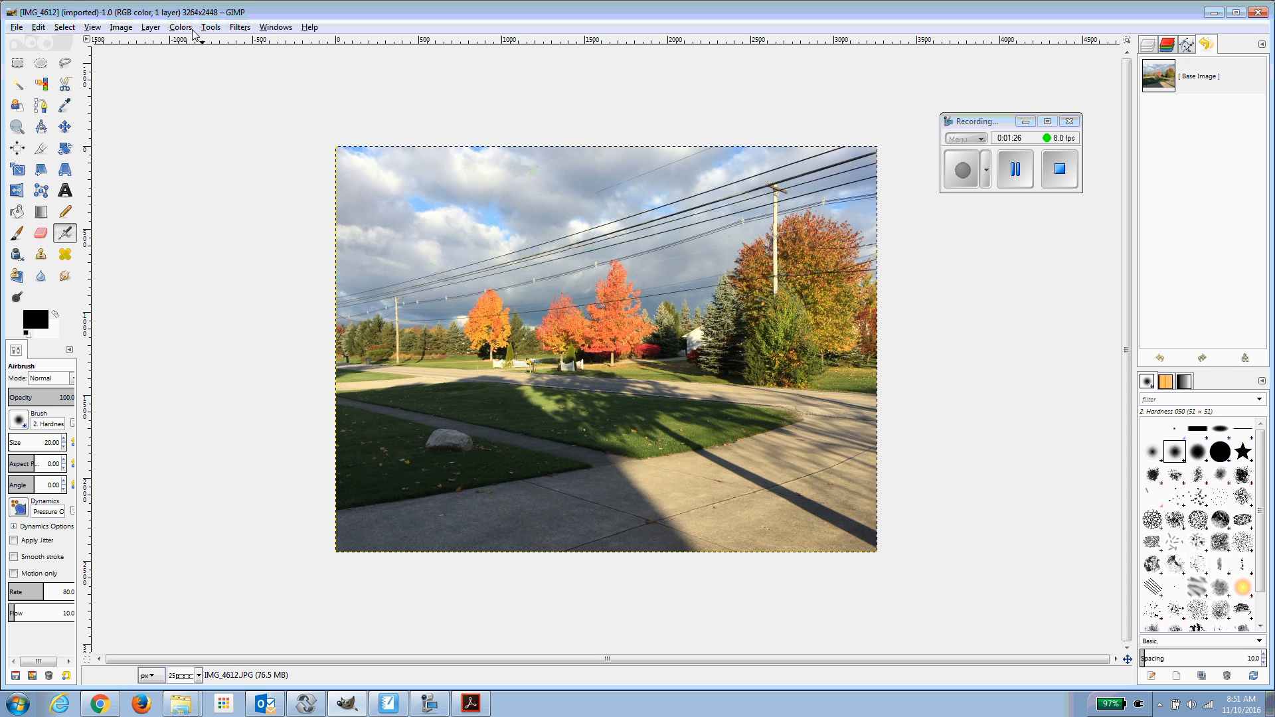
left_click(121, 28)
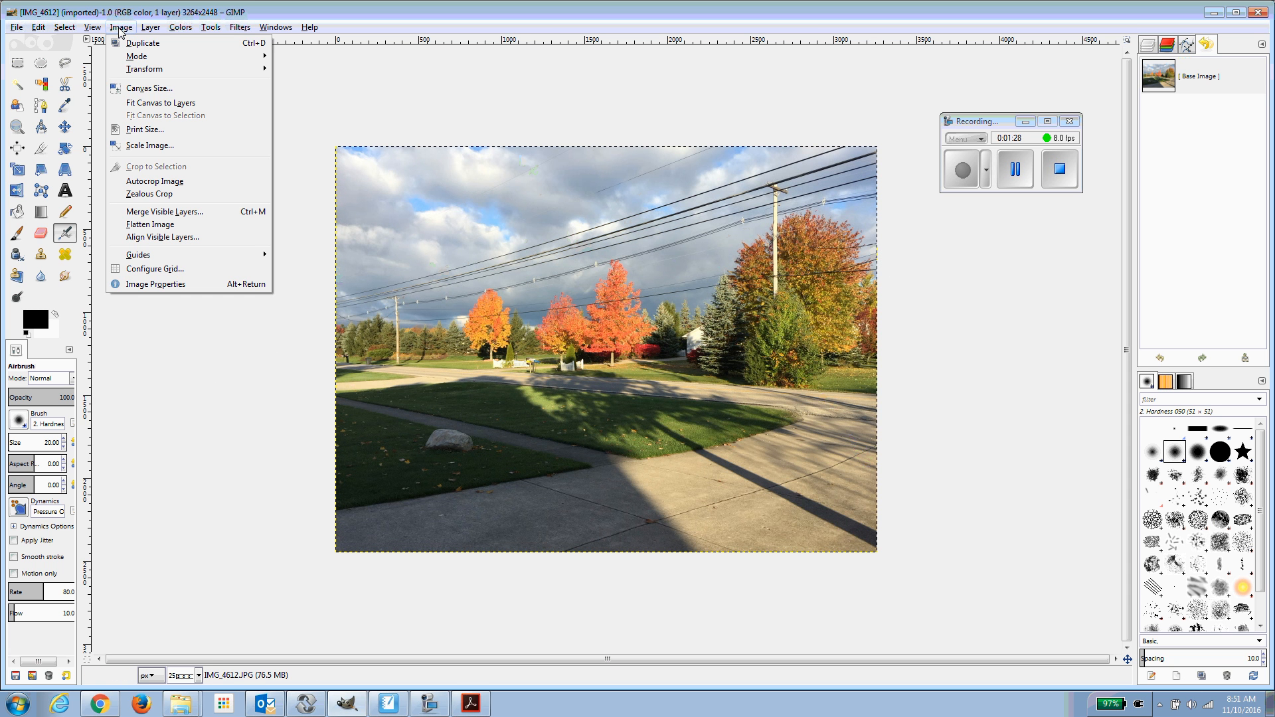
left_click(145, 145)
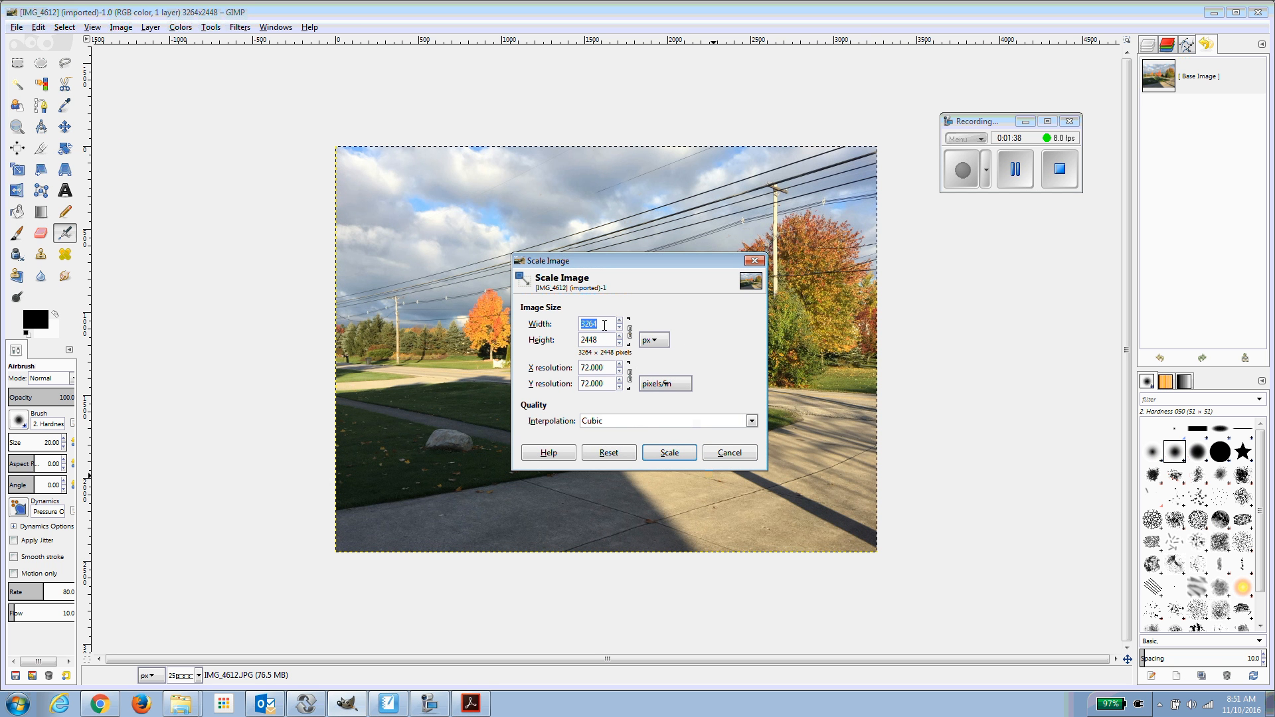
type("800")
left_click(610, 338)
left_click(670, 453)
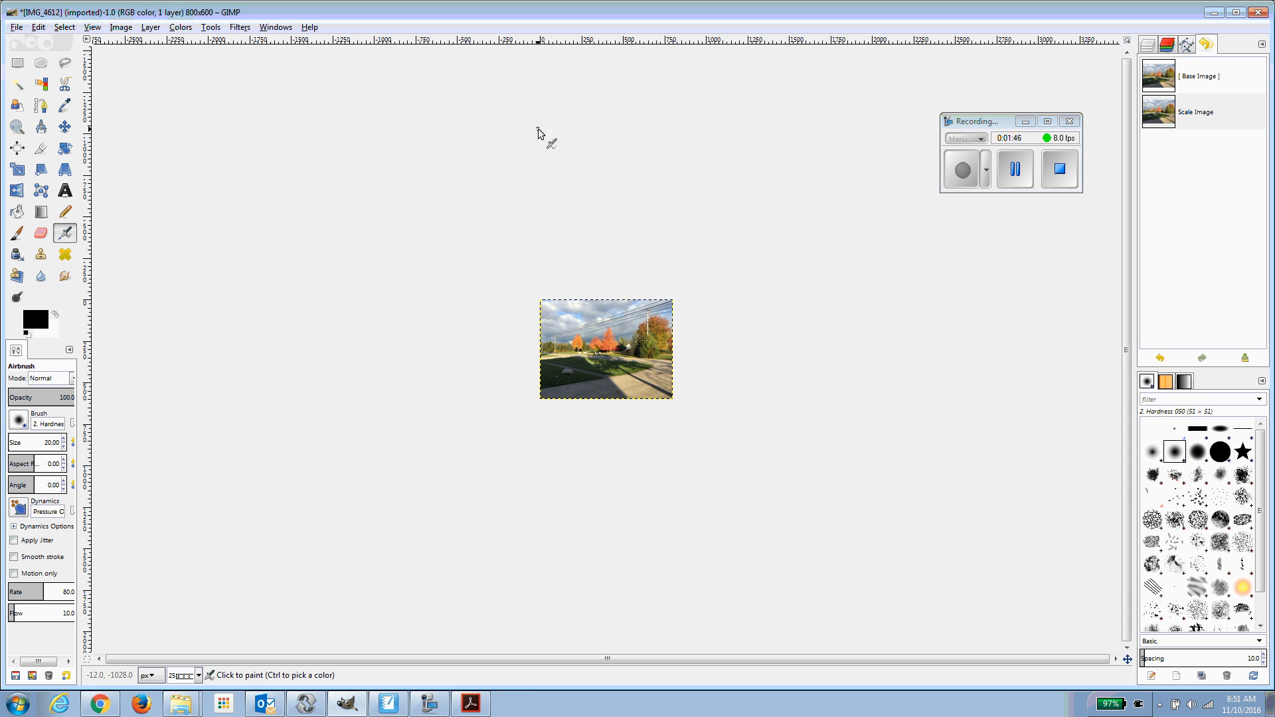
Convert the scaled street photo to grayscale mode.
left_click(92, 28)
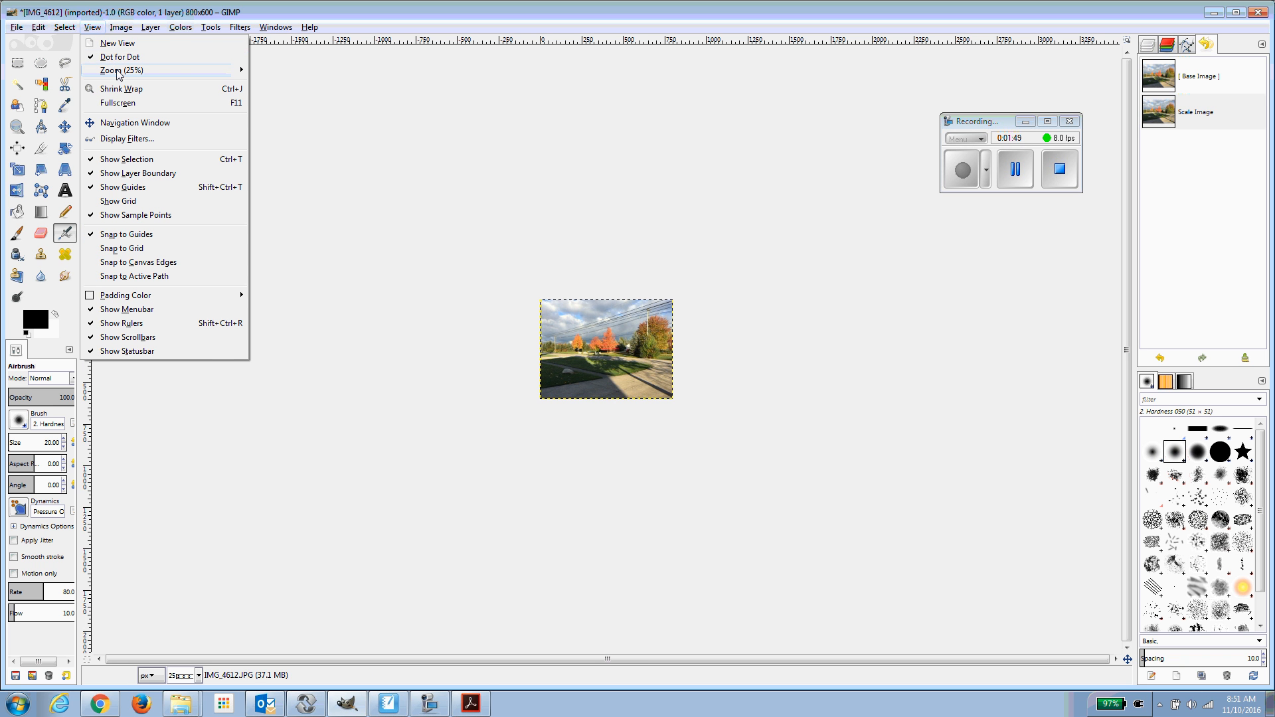
mouse_move(133, 71)
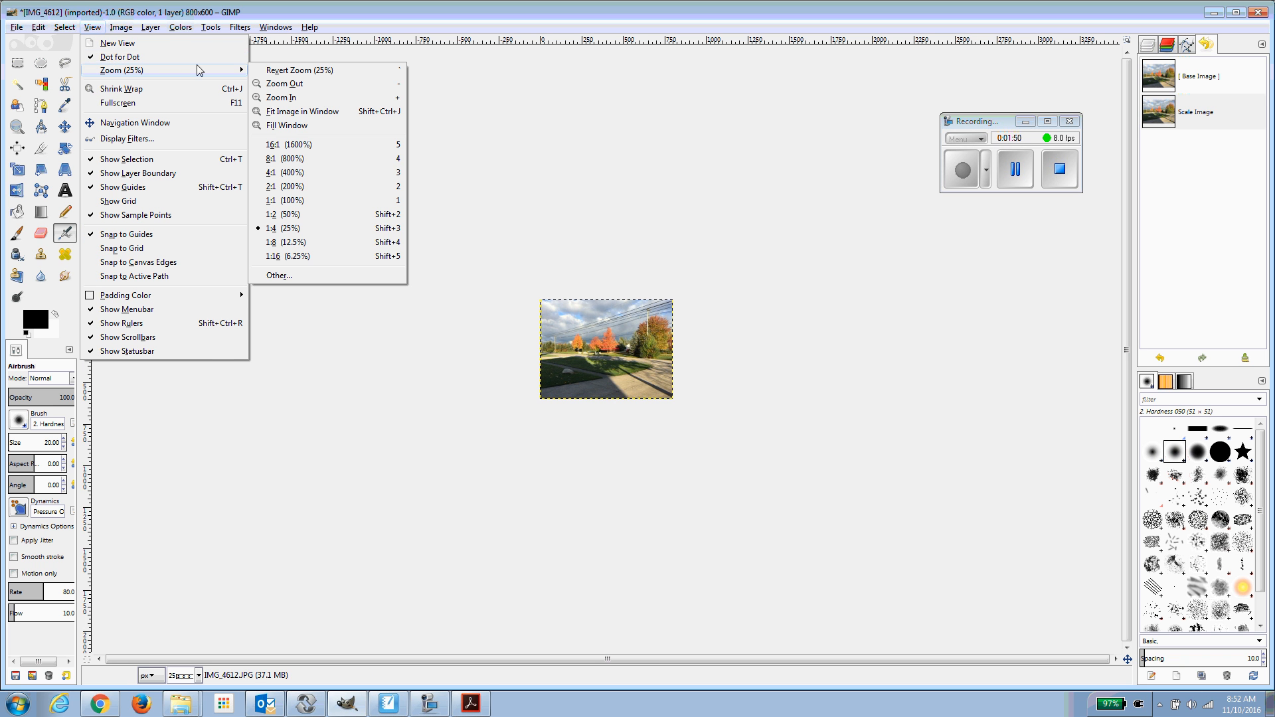
left_click(291, 125)
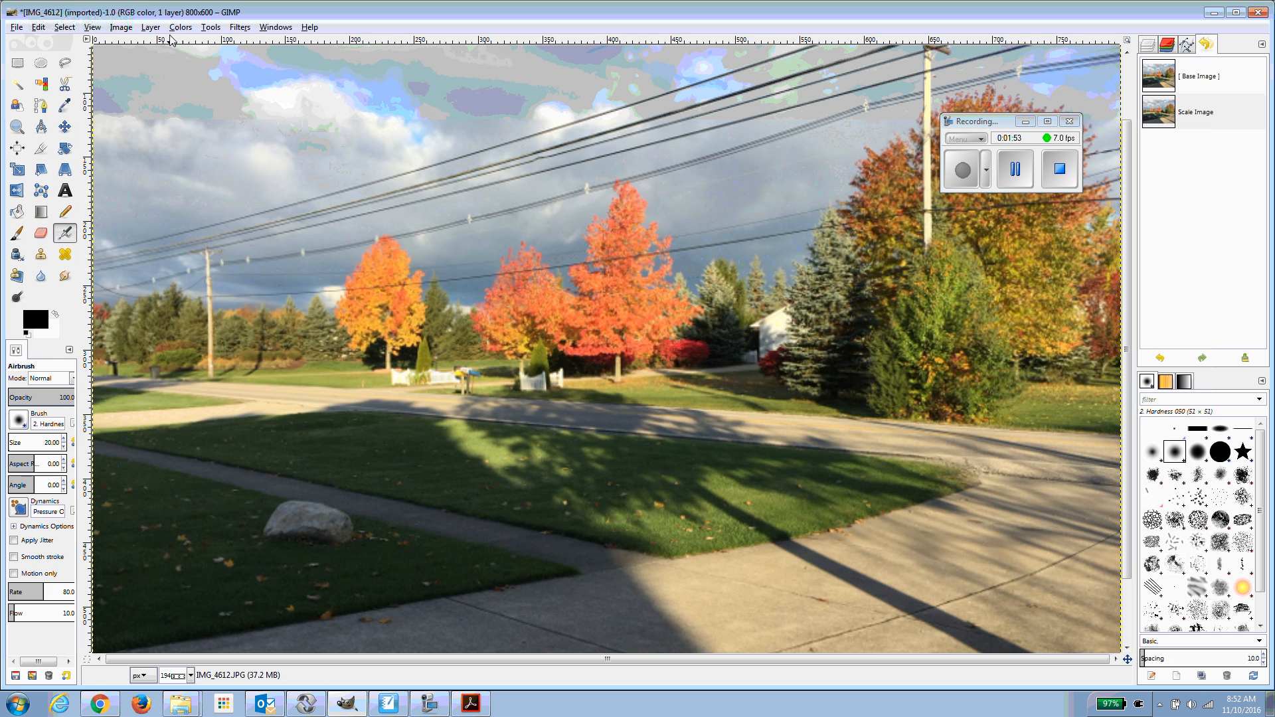
left_click(94, 28)
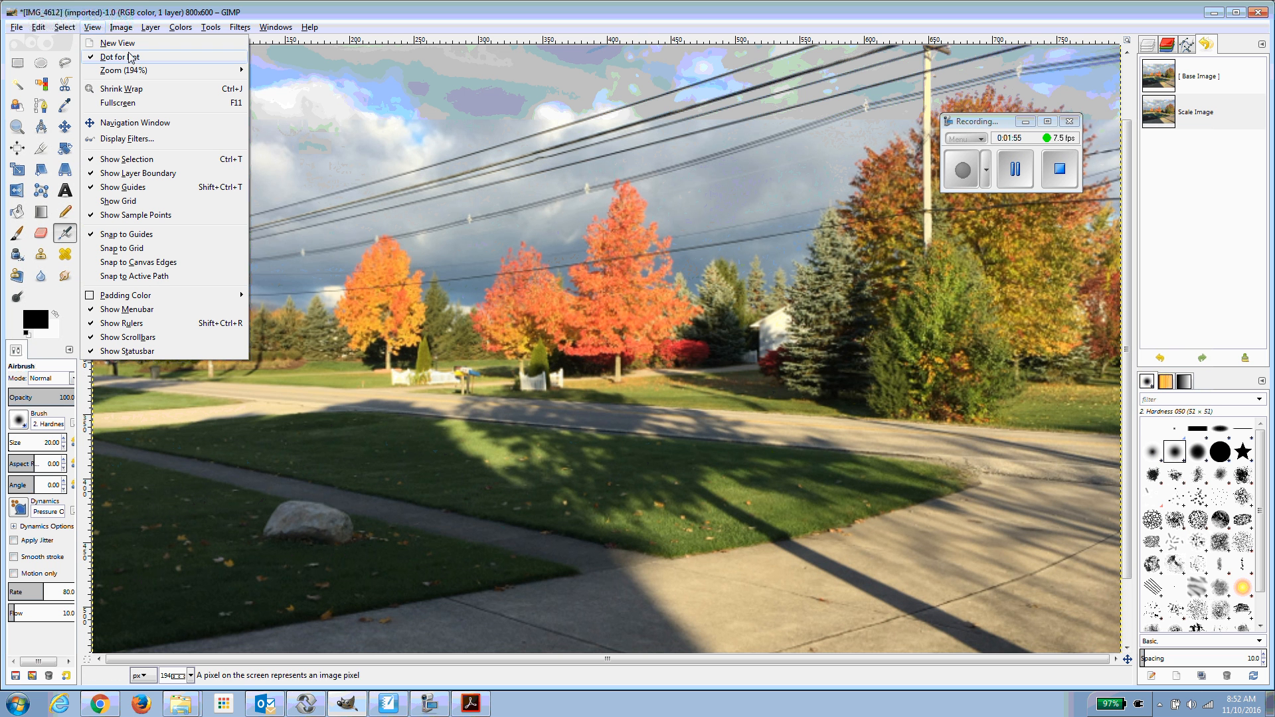
mouse_move(236, 70)
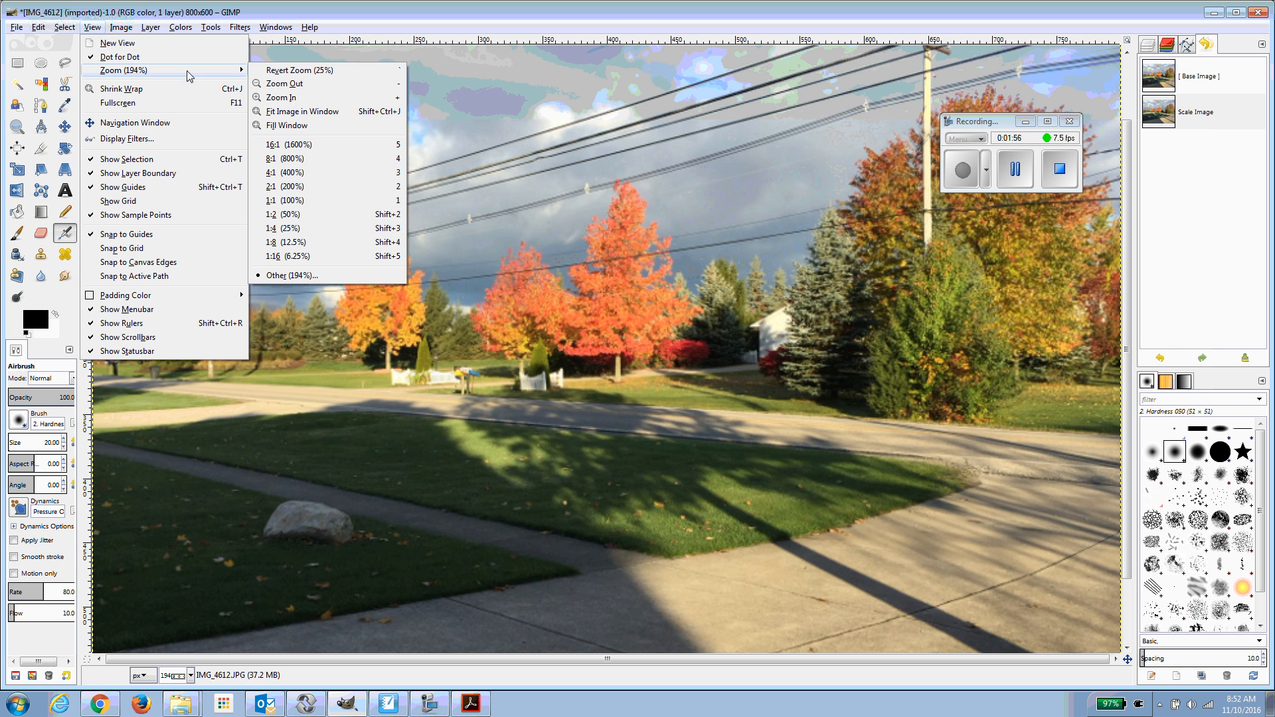
left_click(284, 84)
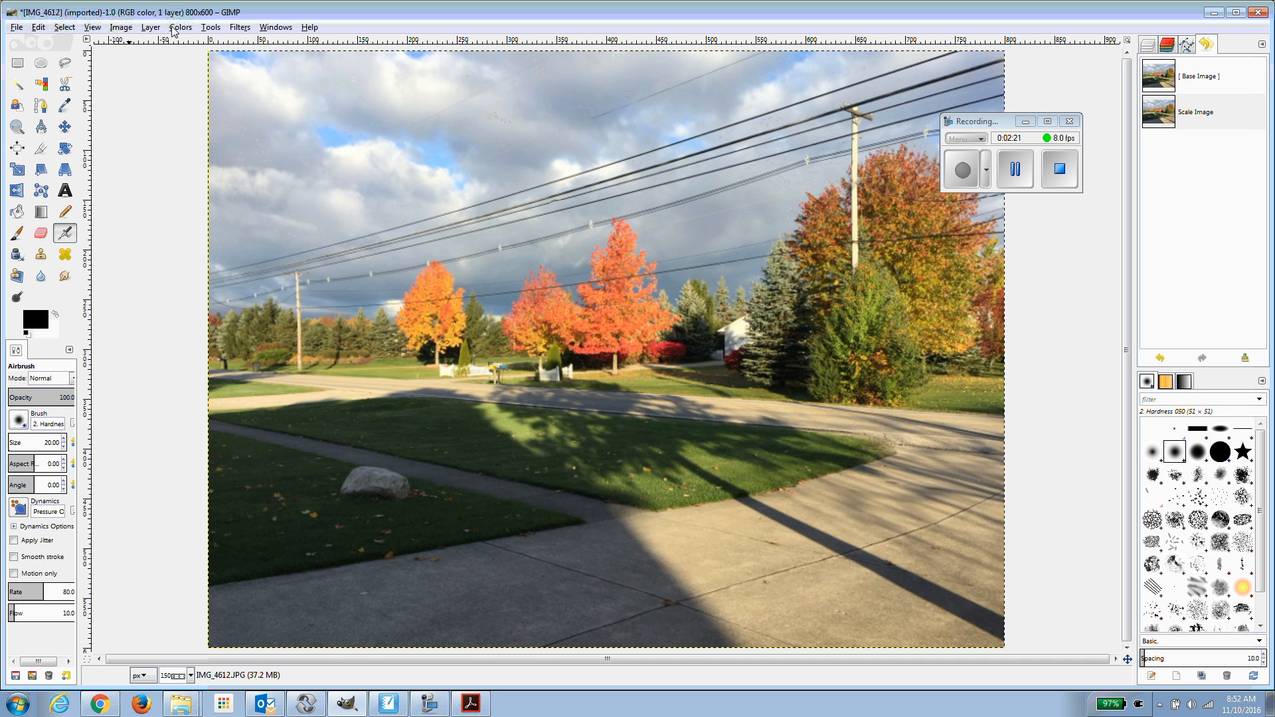
left_click(128, 29)
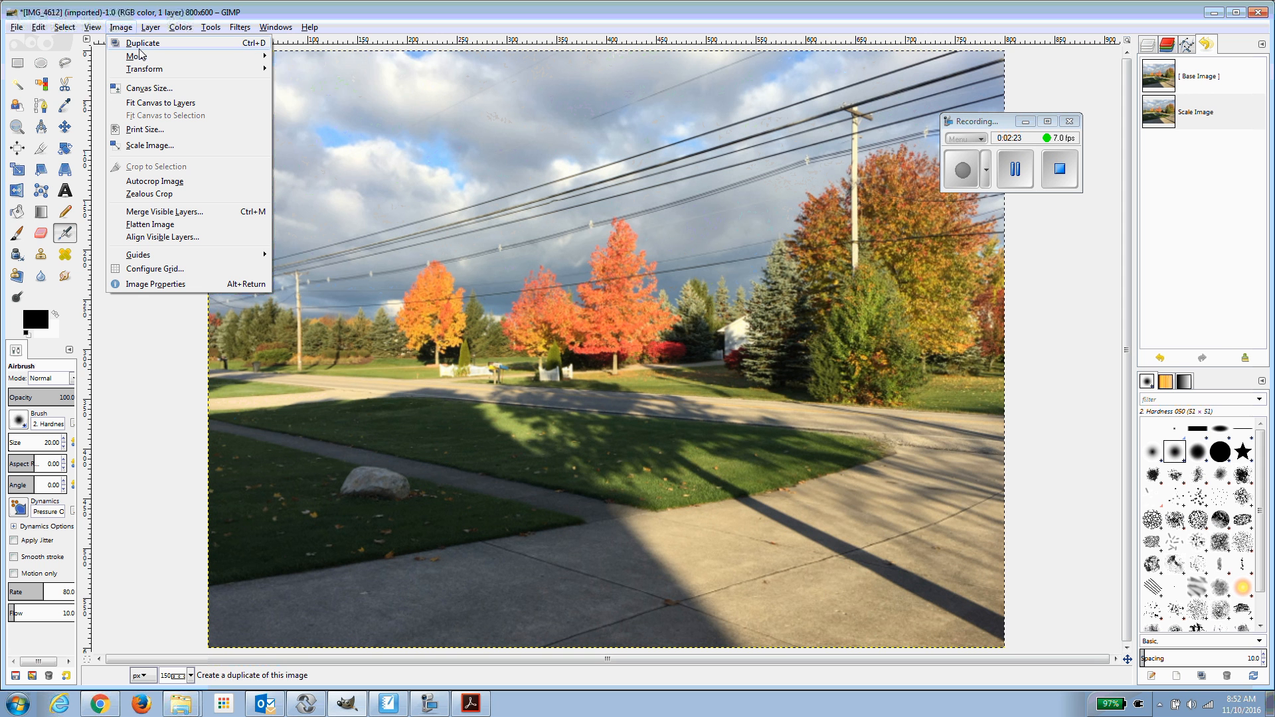
mouse_move(140, 59)
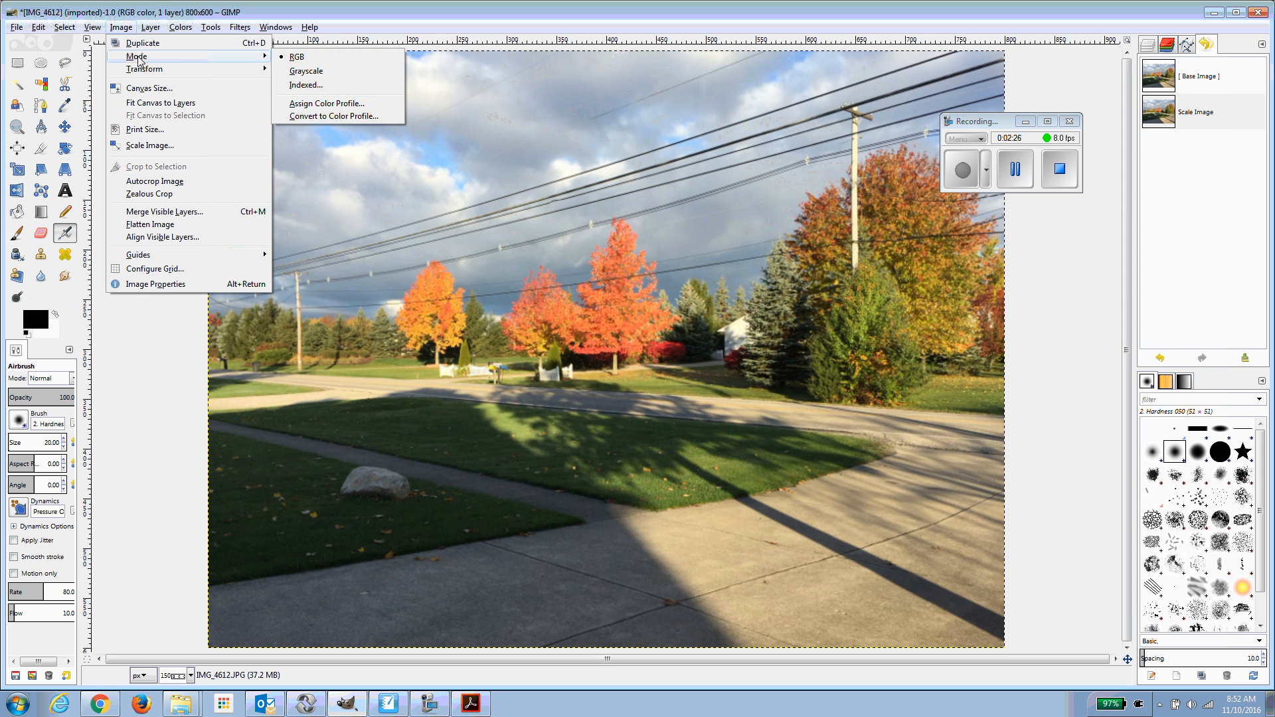
left_click(305, 71)
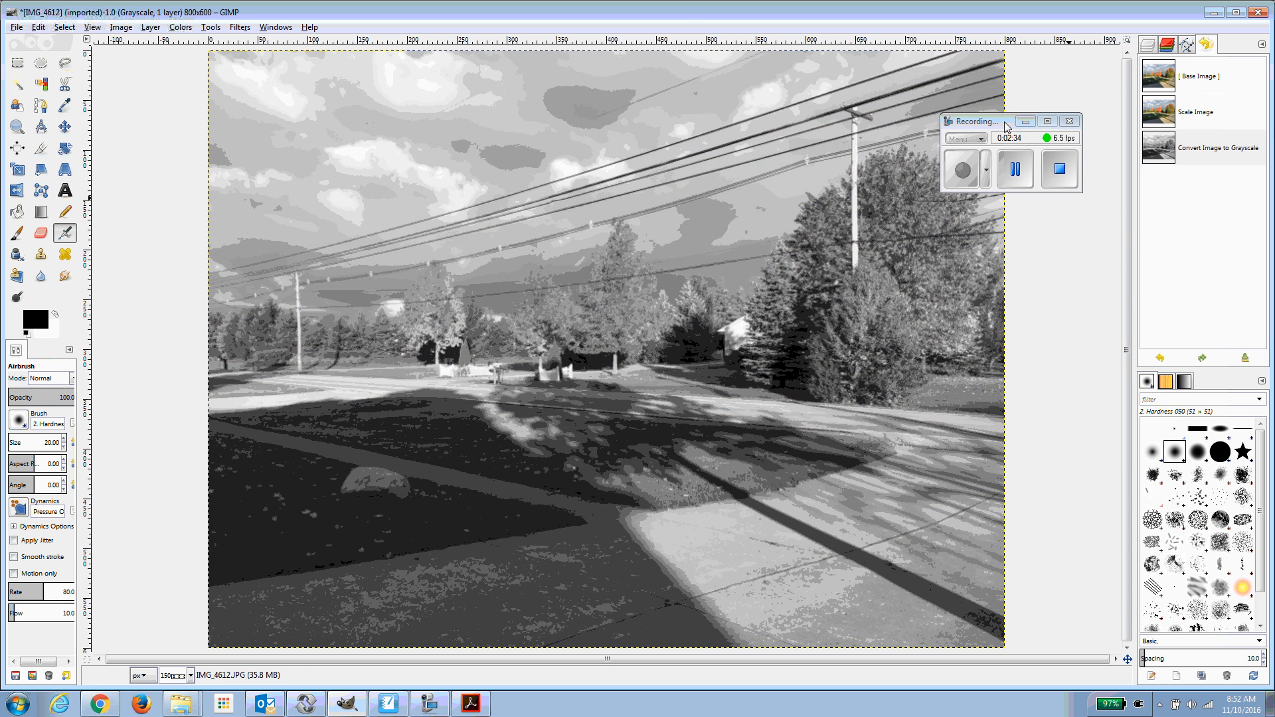
left_click_drag(1007, 125, 1132, 238)
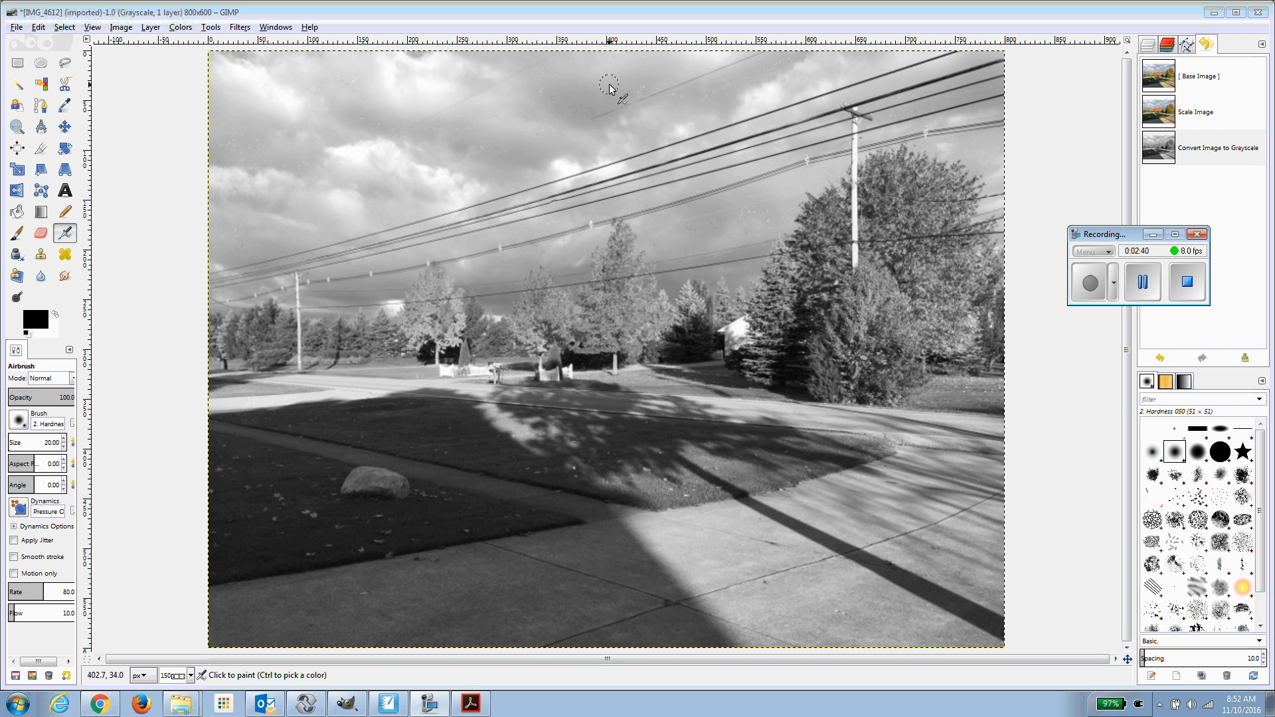
left_click_drag(610, 88, 604, 113)
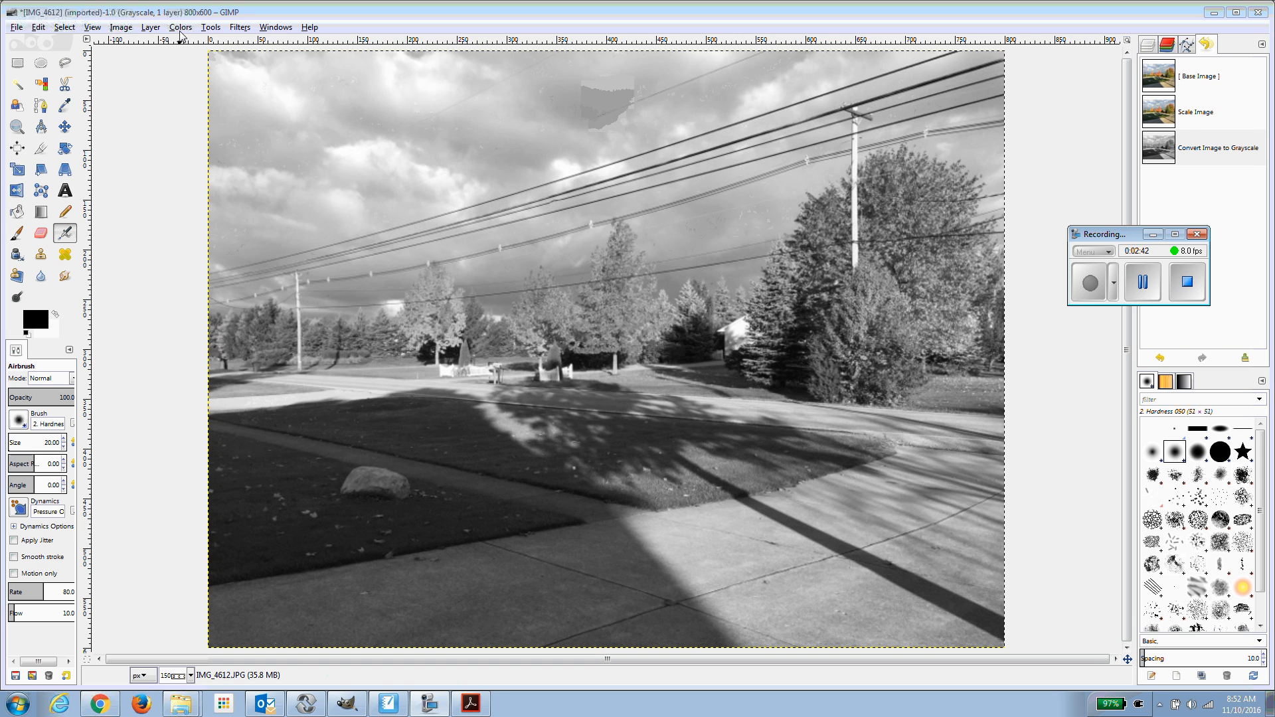
Start a Brightness-Contrast adjustment on the grayscale photo with brightness at -12 and contrast at 15.
left_click(181, 28)
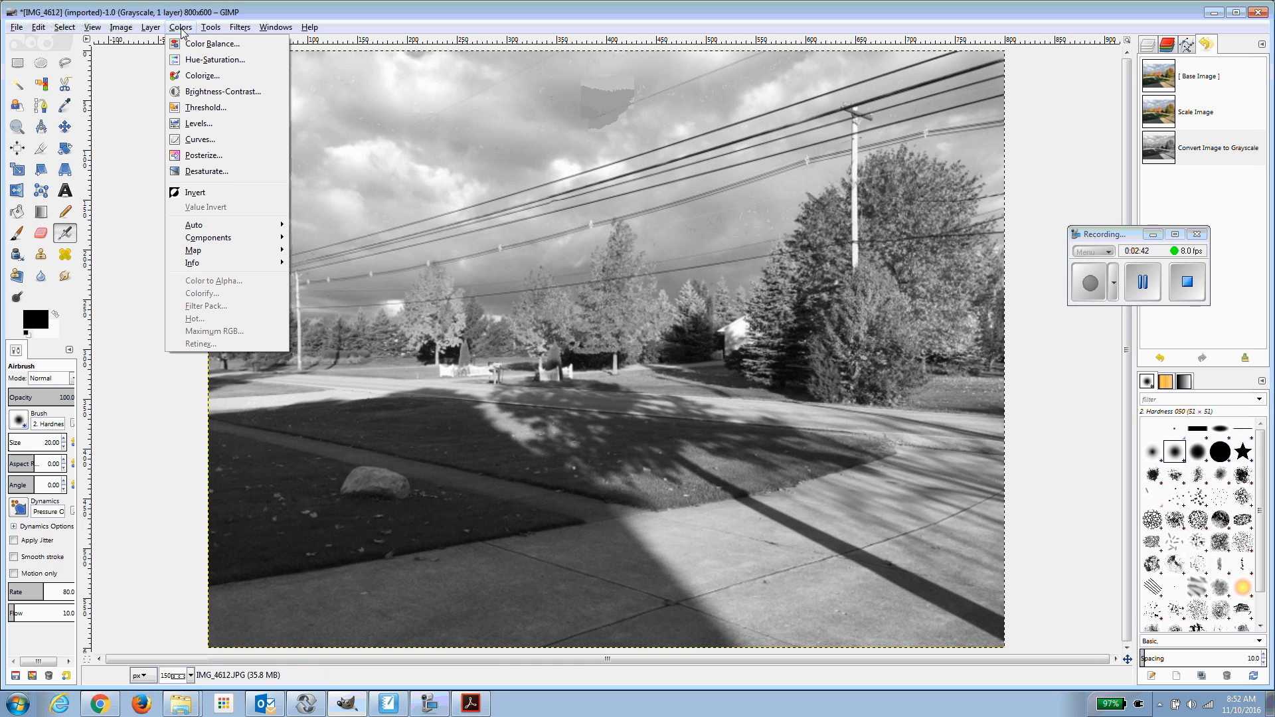
left_click(213, 91)
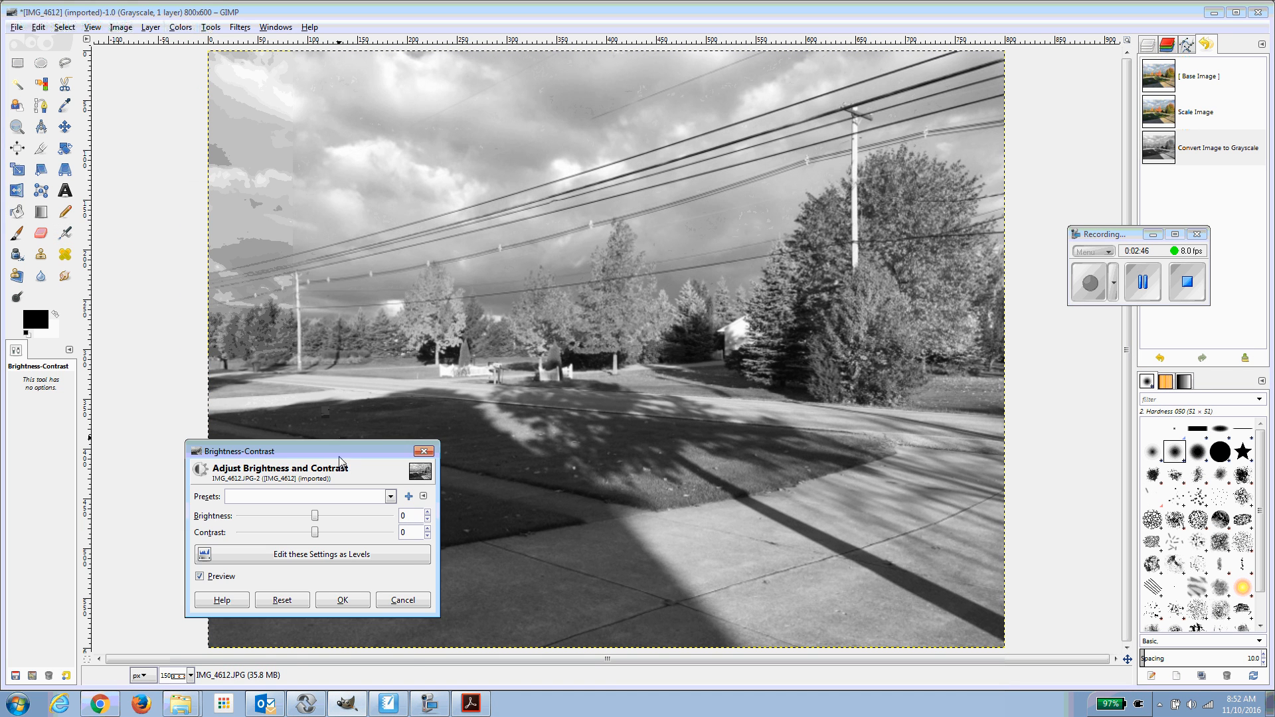
left_click_drag(334, 452, 874, 450)
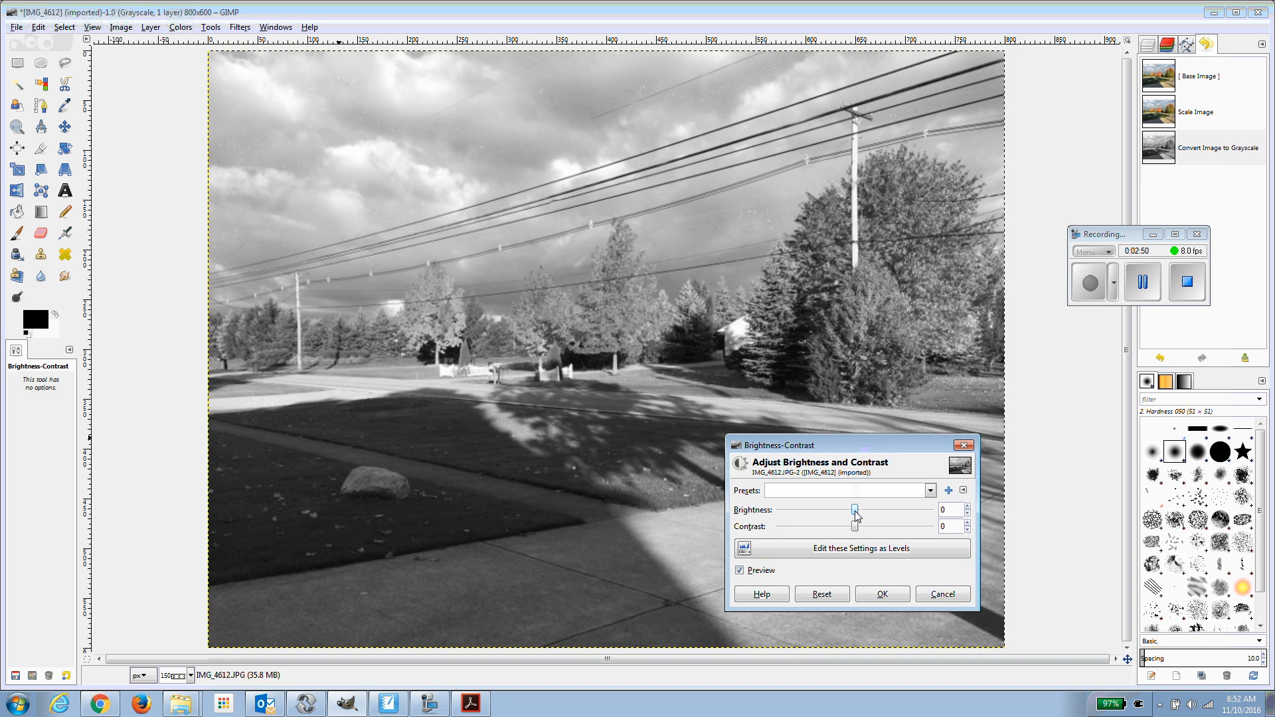
left_click(856, 527)
mouse_move(856, 527)
left_mouse_down()
mouse_move(881, 529)
mouse_move(836, 516)
mouse_move(892, 517)
mouse_move(847, 510)
left_mouse_up()
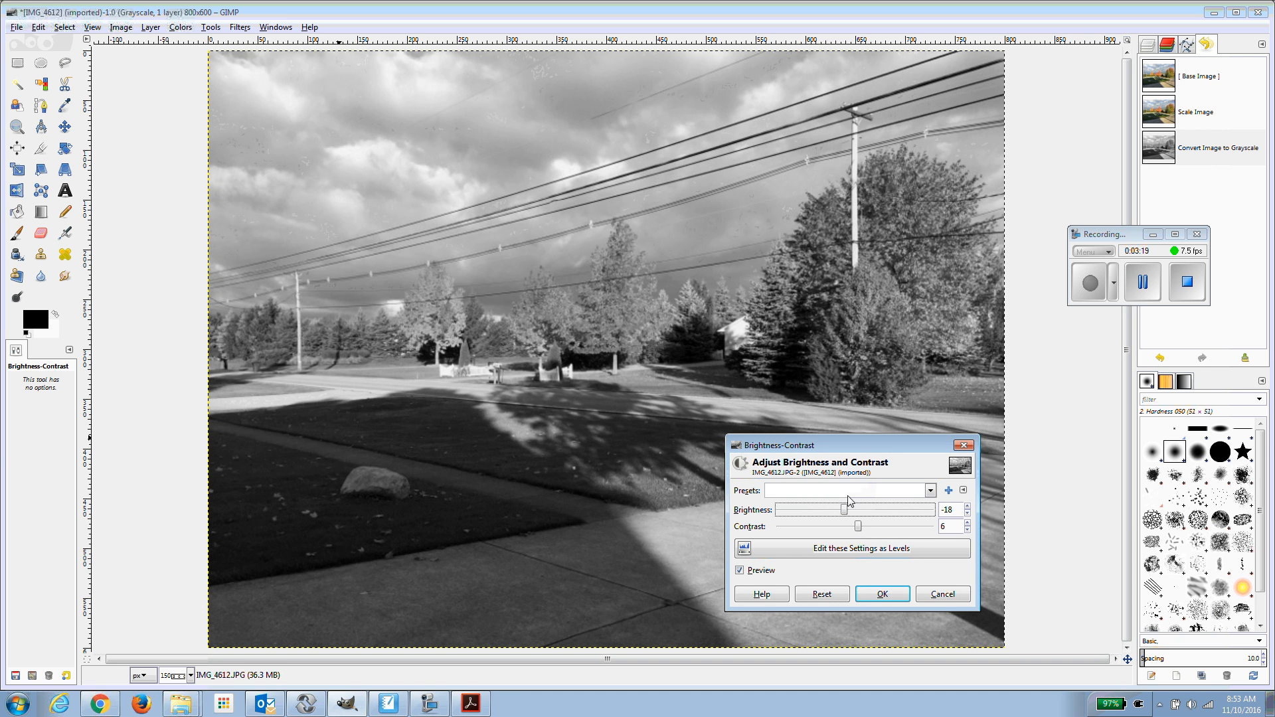
left_click_drag(845, 508, 849, 510)
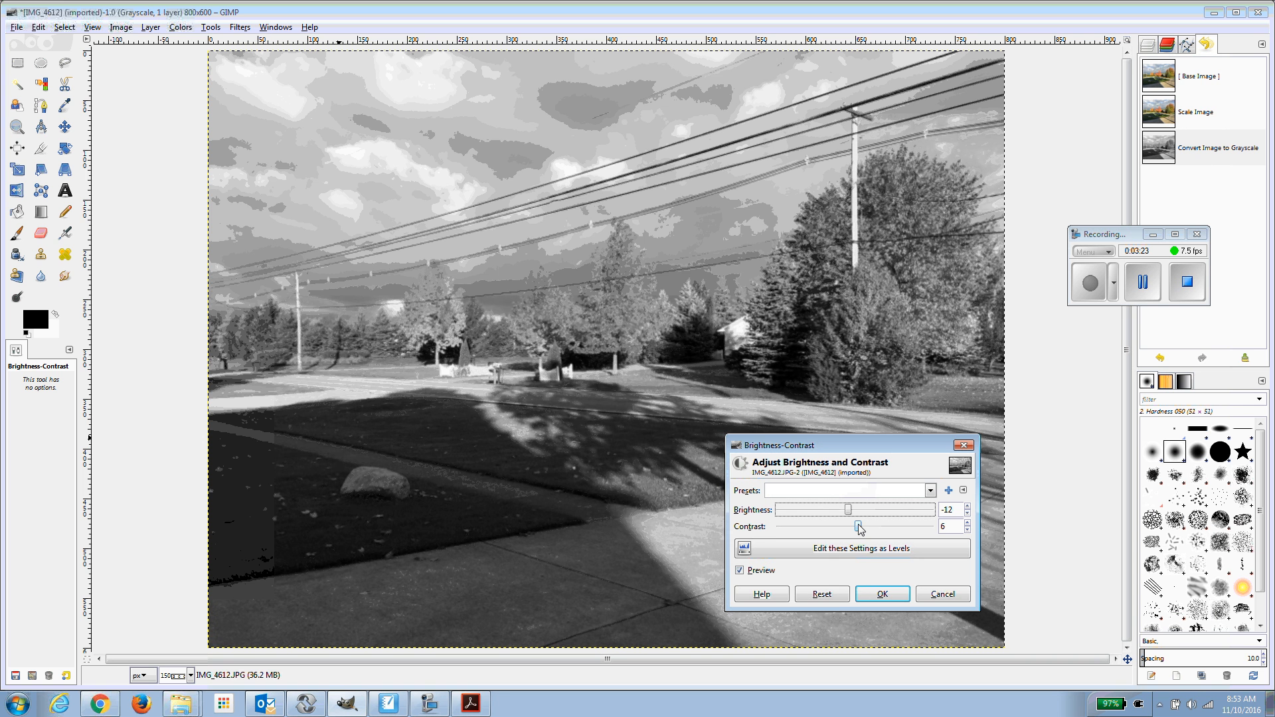
left_click_drag(858, 525, 863, 528)
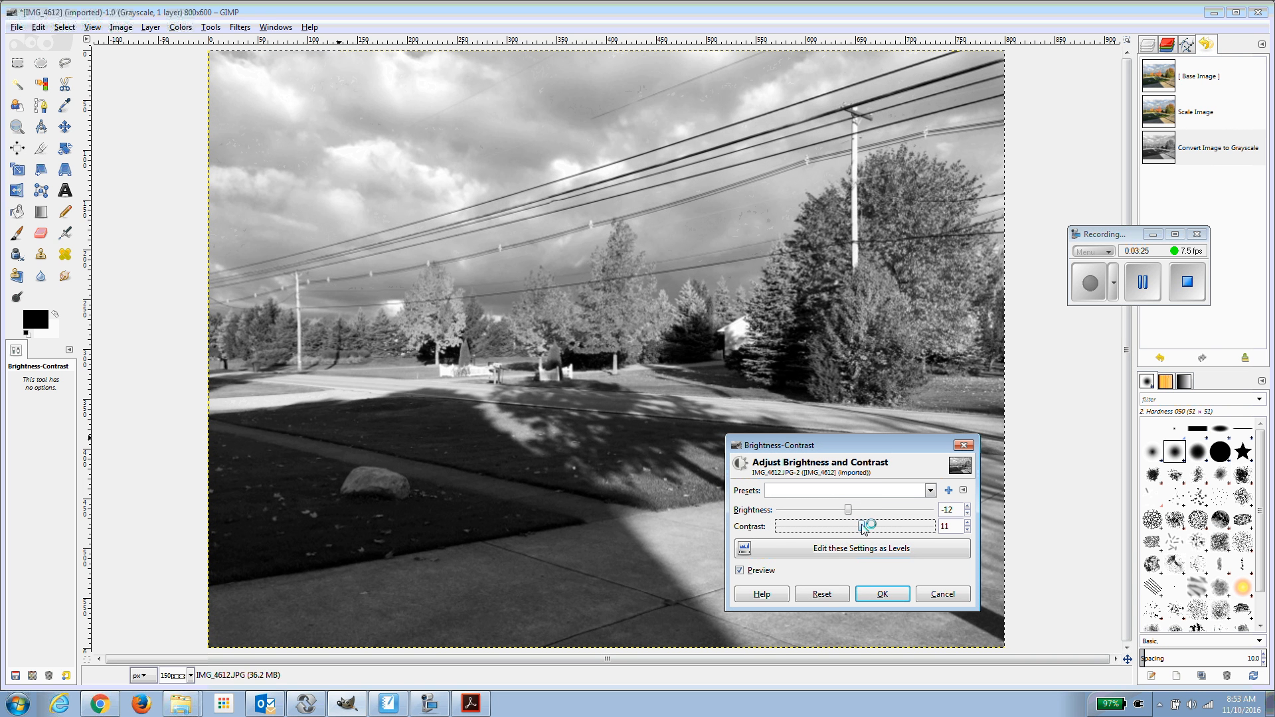
left_click_drag(874, 444, 321, 272)
left_click_drag(295, 136, 326, 459)
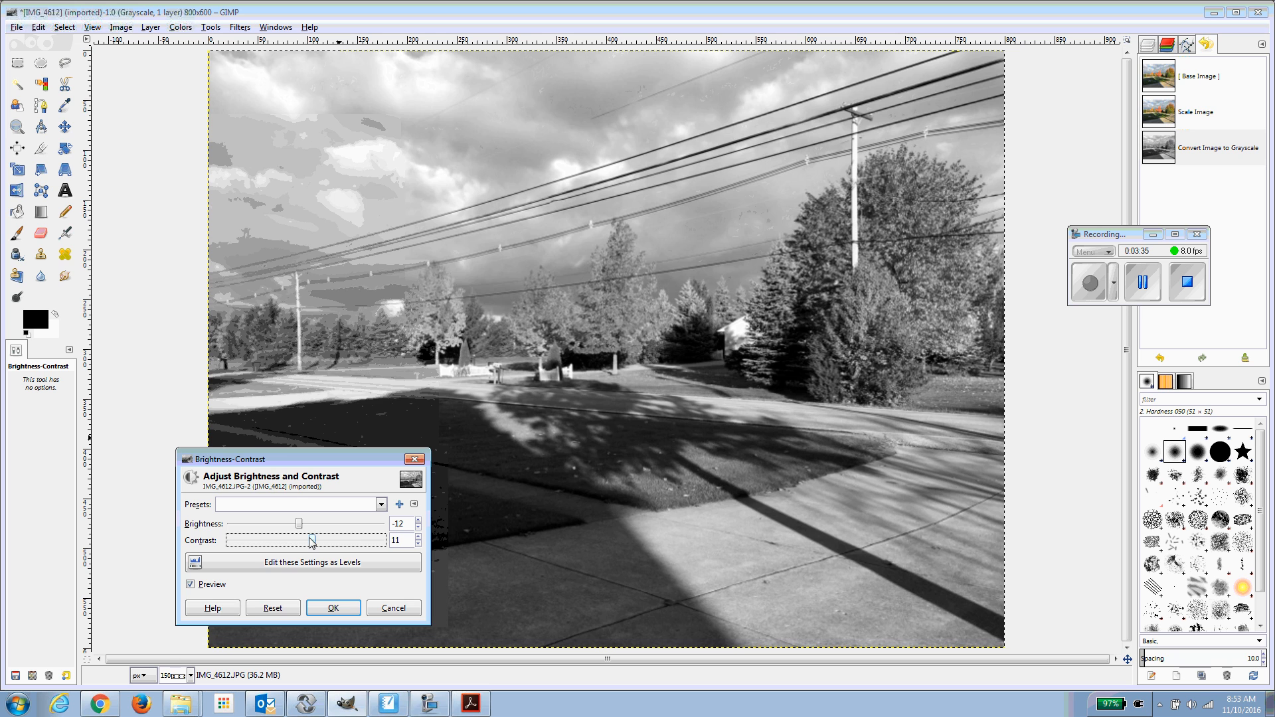
left_click_drag(312, 542, 315, 542)
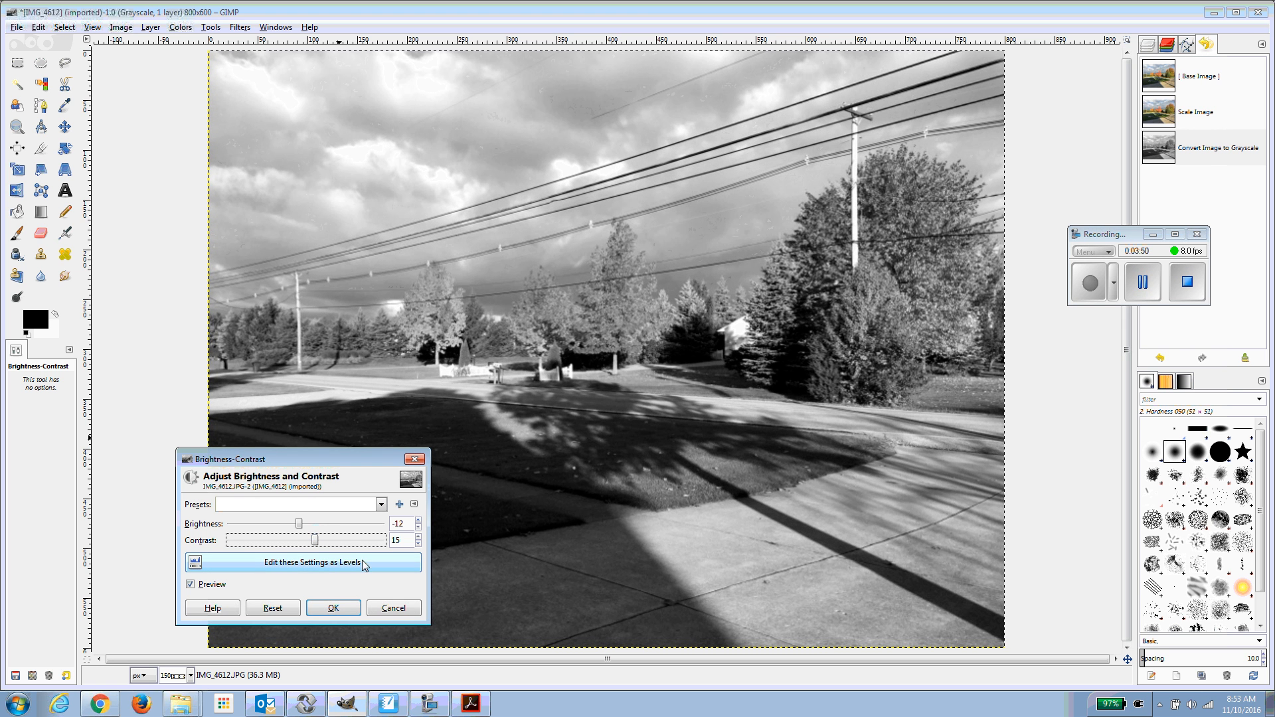
Set brightness to -5 and contrast to 22, and apply the adjustment to the photo.
left_click(299, 525)
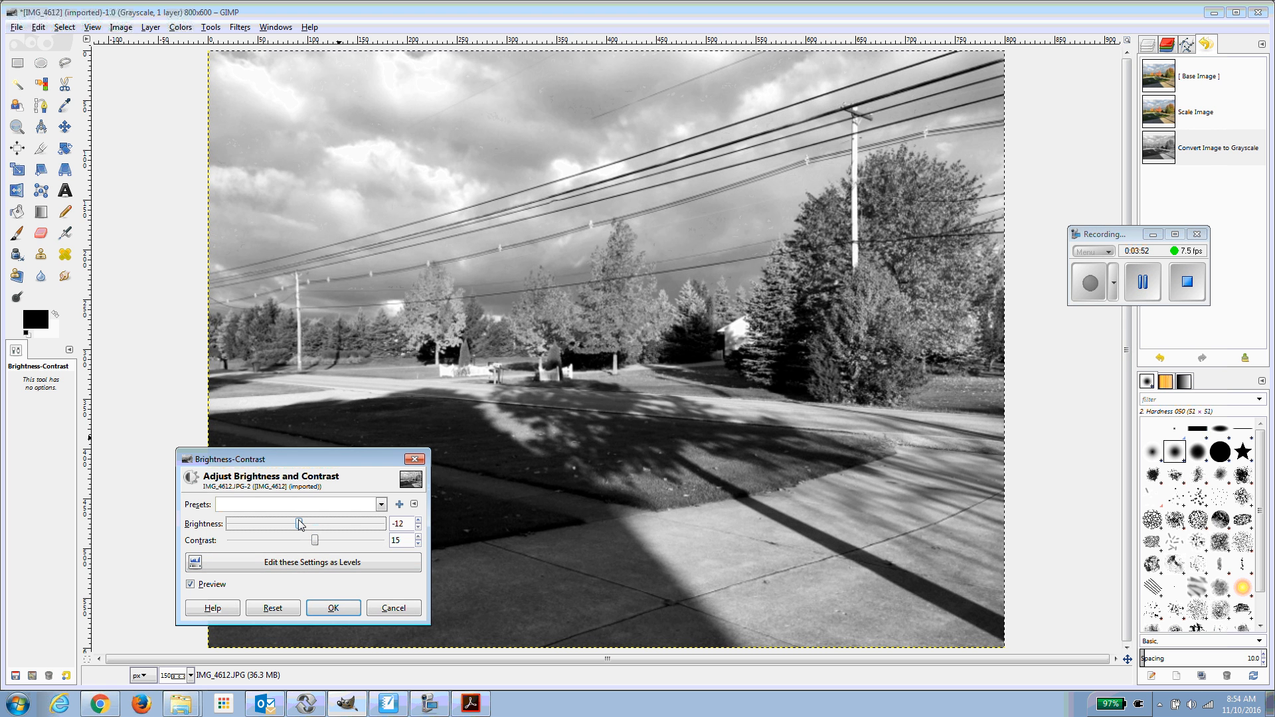
left_click_drag(300, 524, 305, 525)
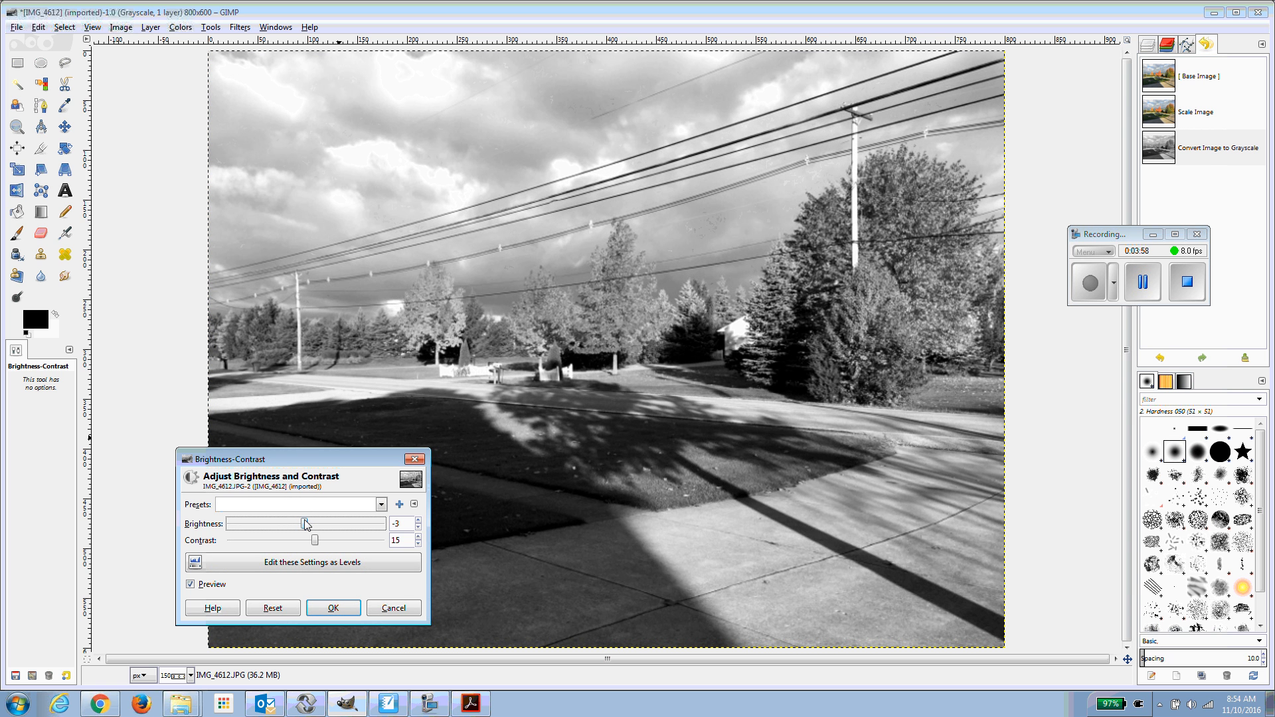
mouse_move(304, 525)
left_mouse_down()
mouse_move(289, 522)
mouse_move(305, 521)
left_mouse_up()
left_click_drag(314, 543, 320, 542)
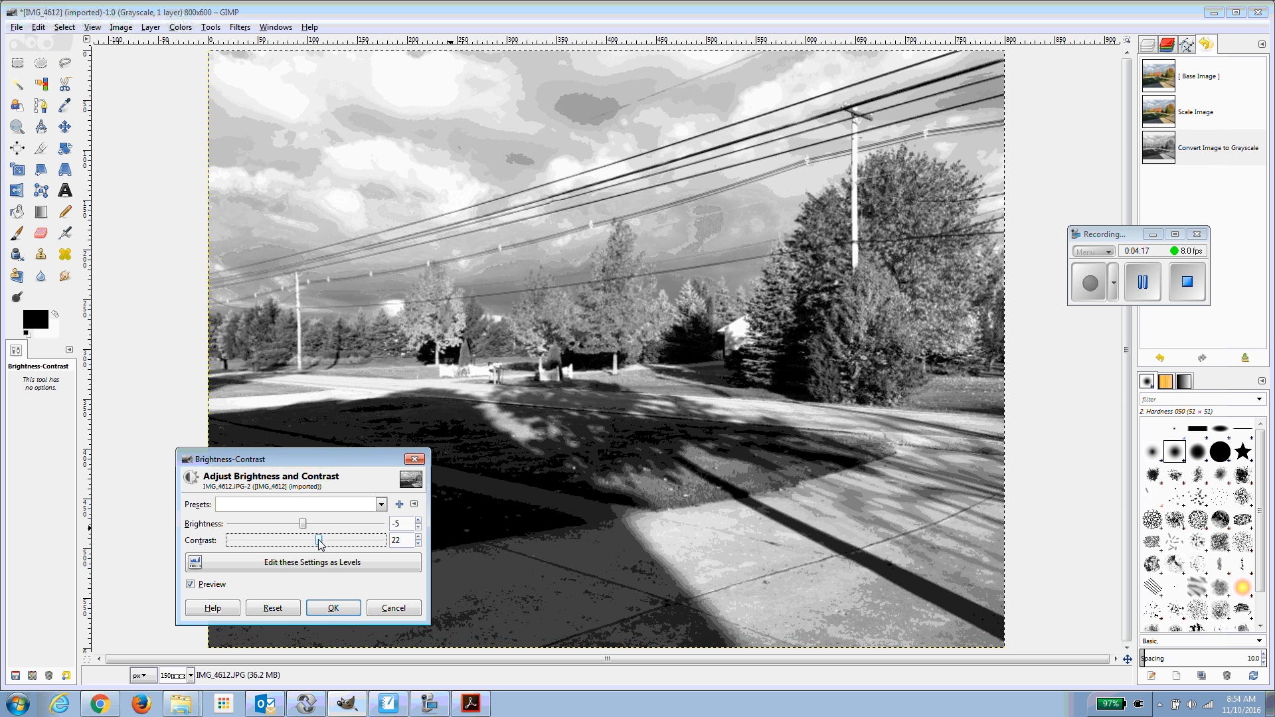
left_click_drag(322, 543, 320, 543)
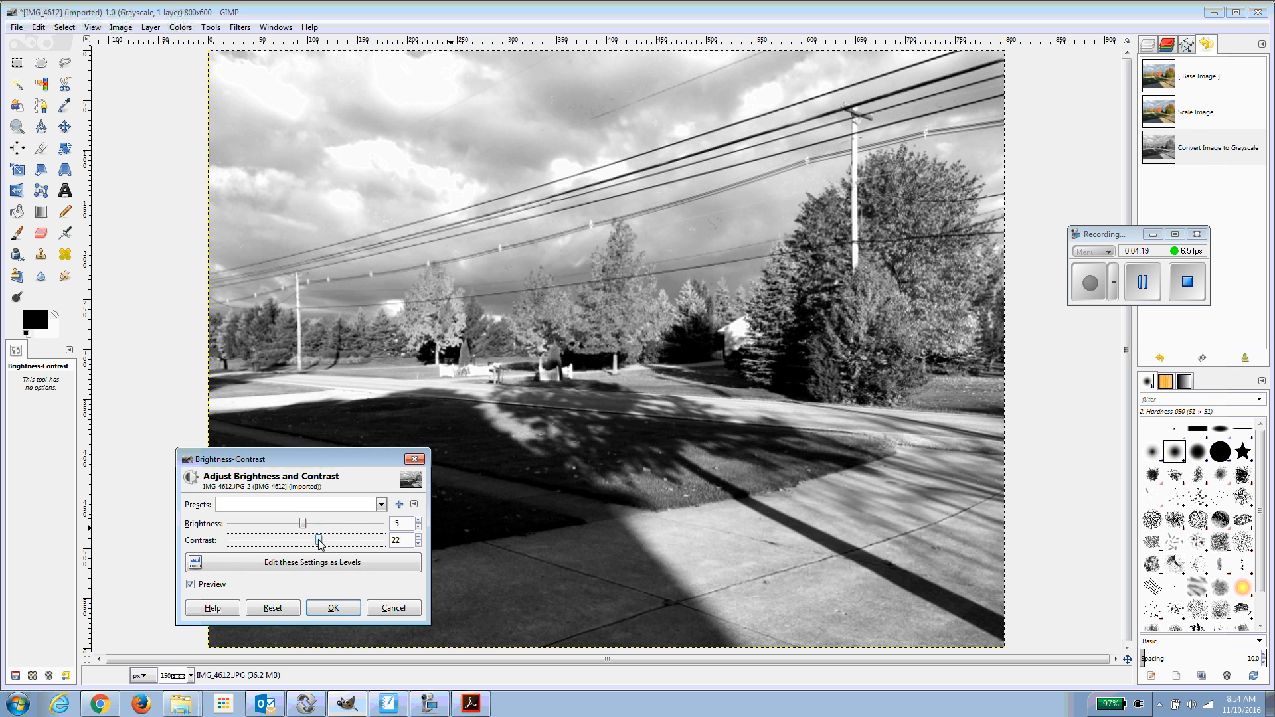
left_click(333, 608)
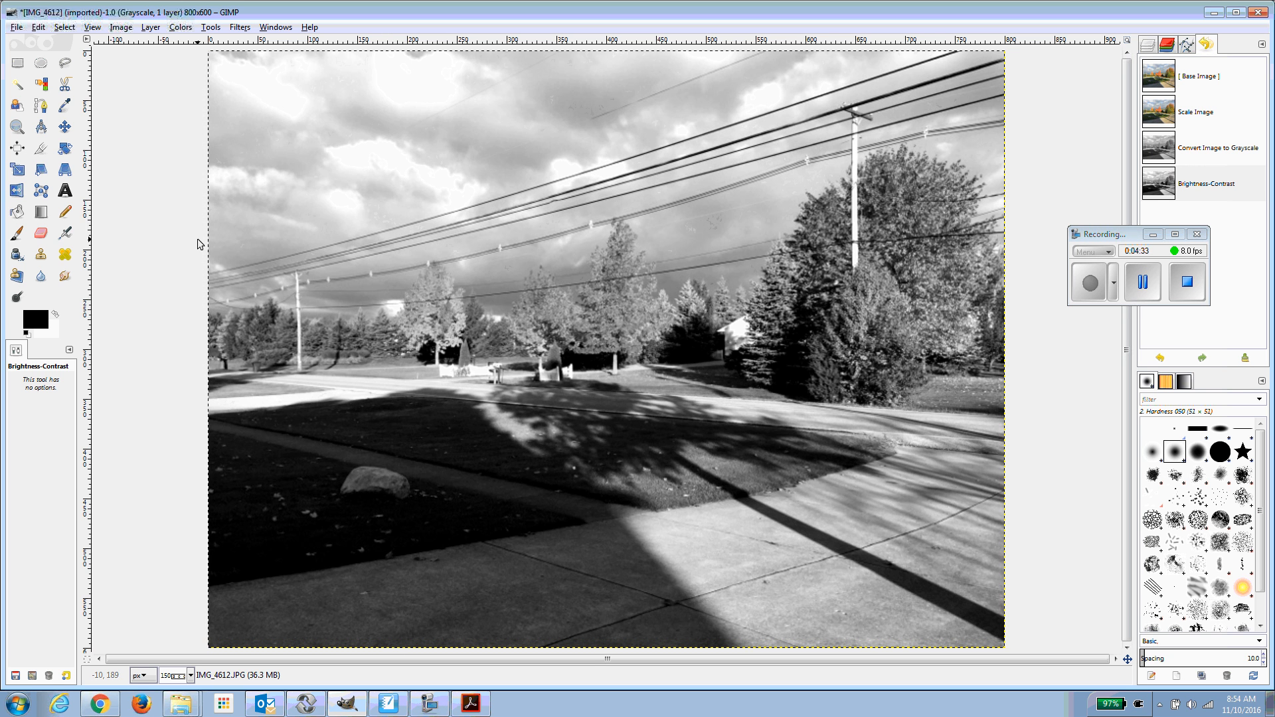
Sharpen the black and white photo with the Sharpen filter at a sharpness of 20.
left_click(239, 27)
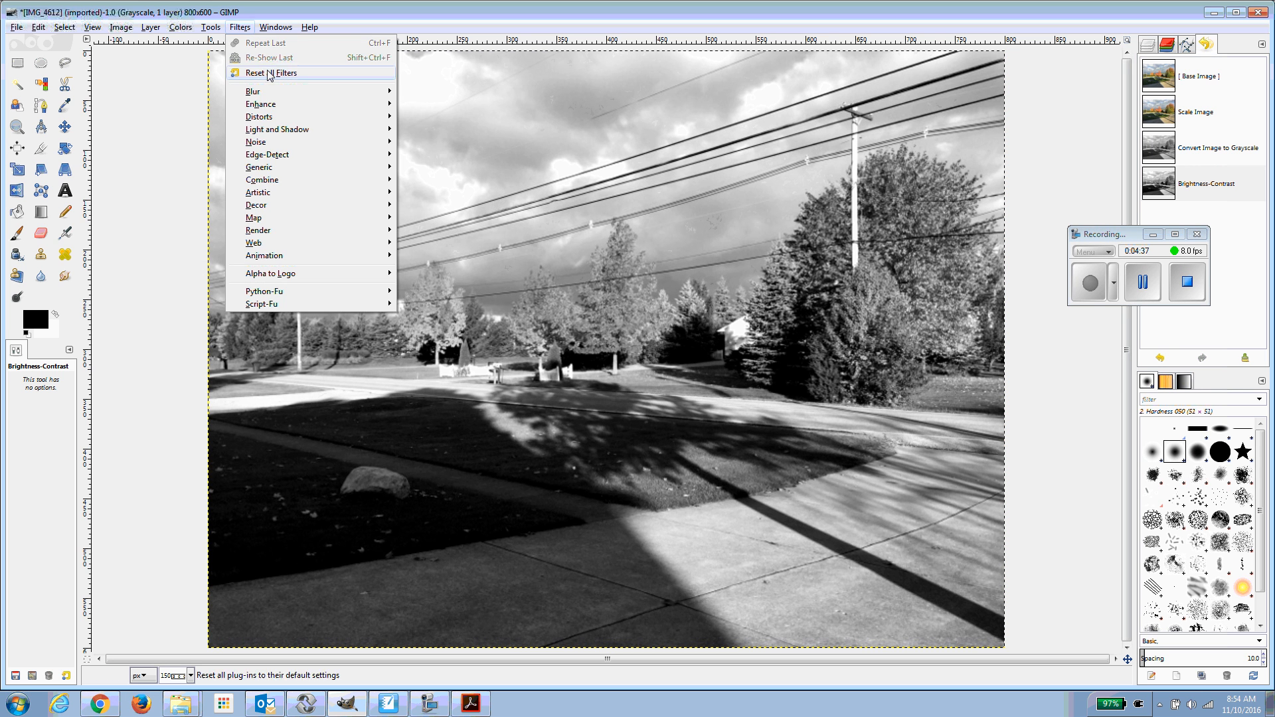
mouse_move(270, 105)
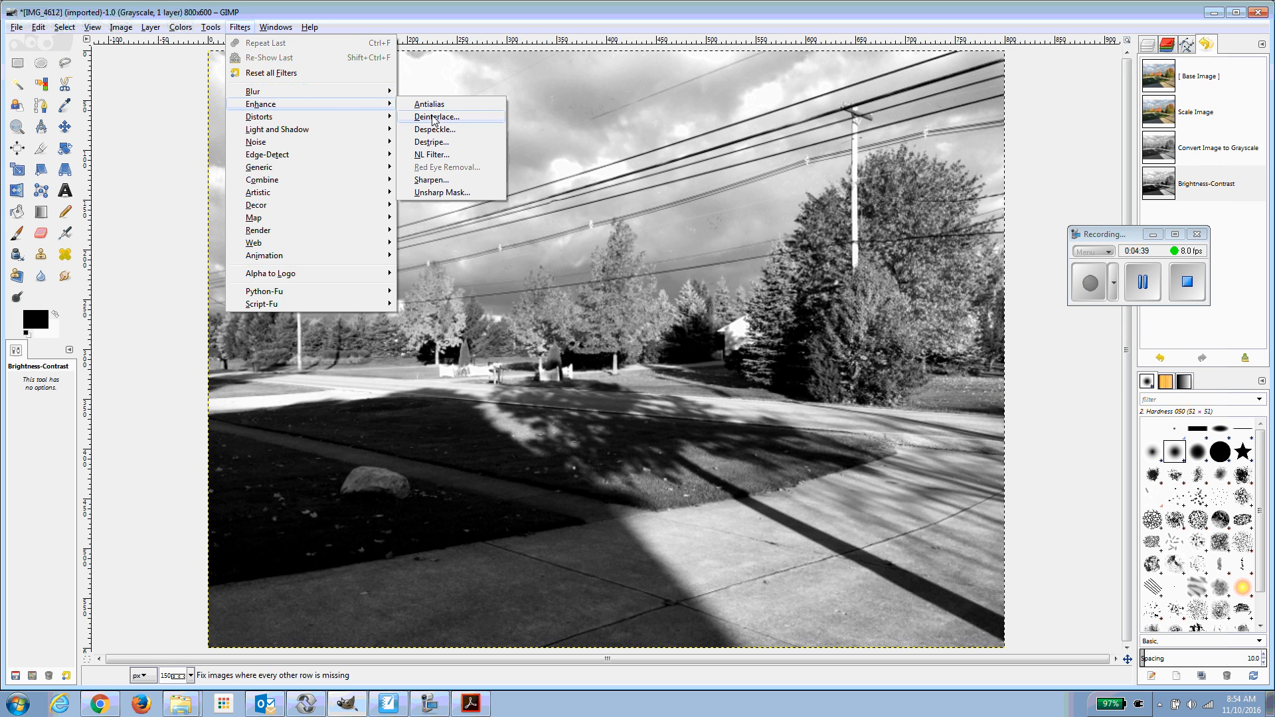
left_click(442, 180)
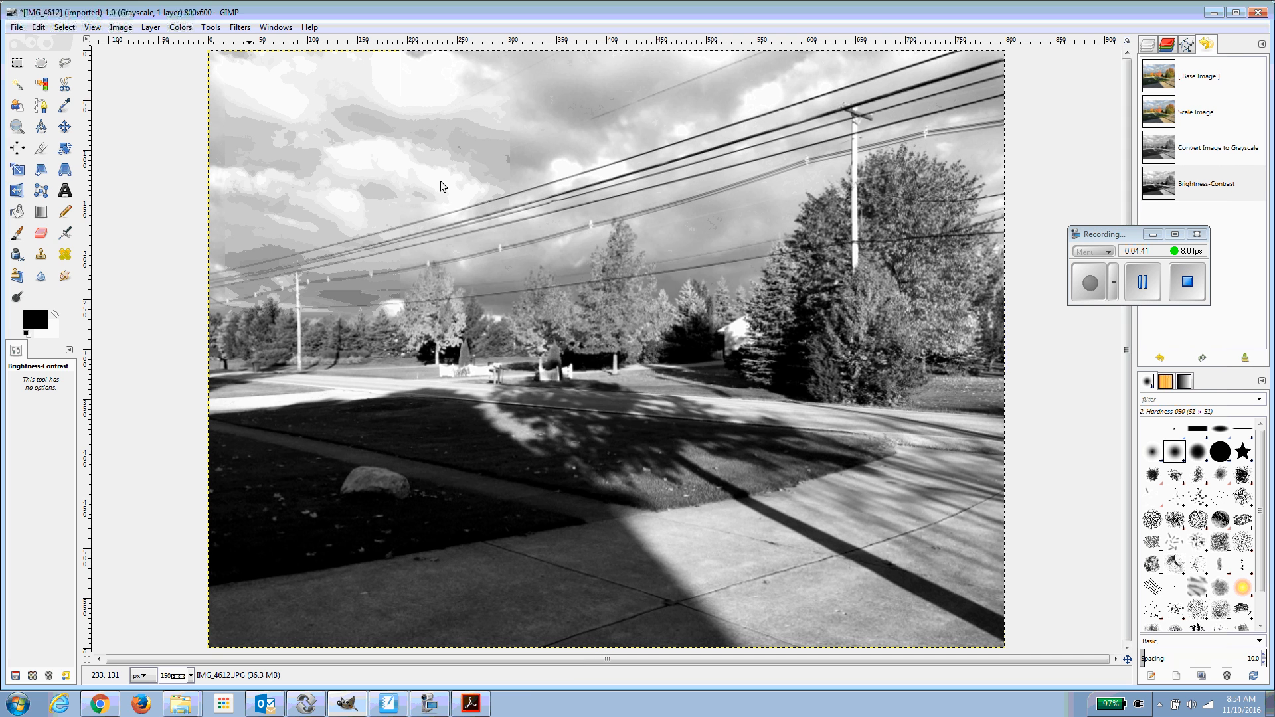
left_click_drag(696, 297, 701, 342)
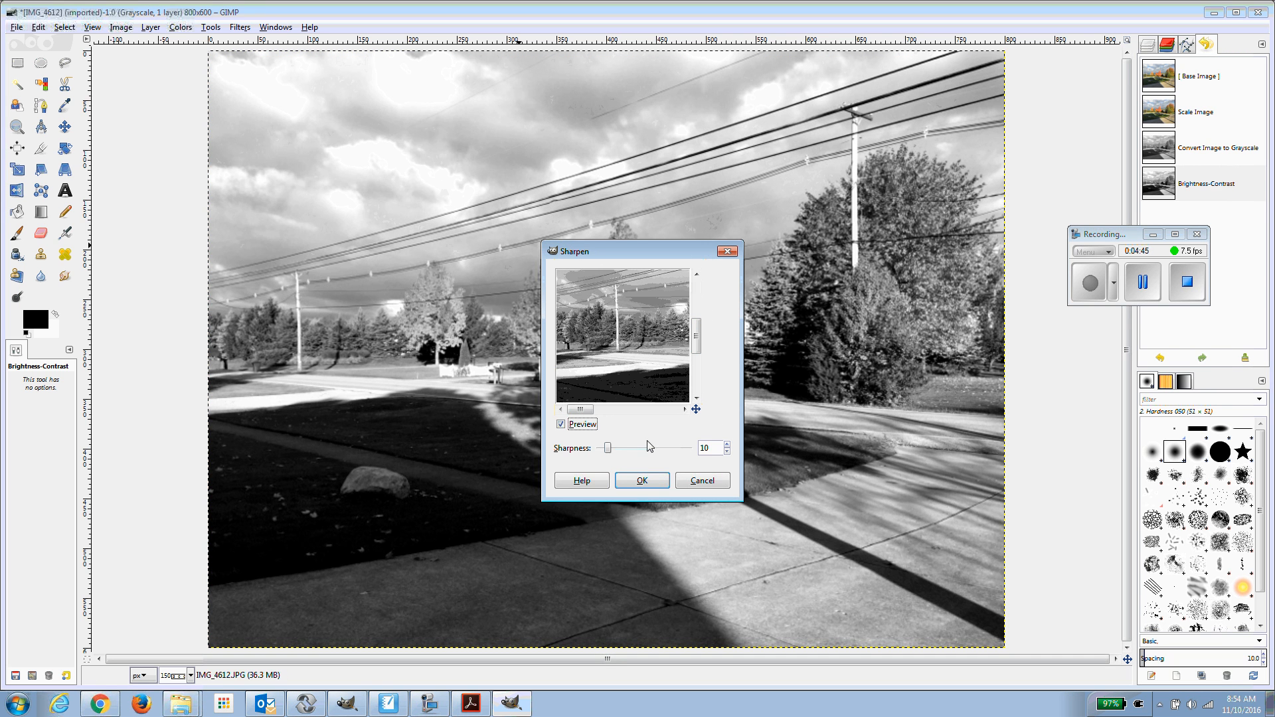
left_click_drag(608, 451, 621, 457)
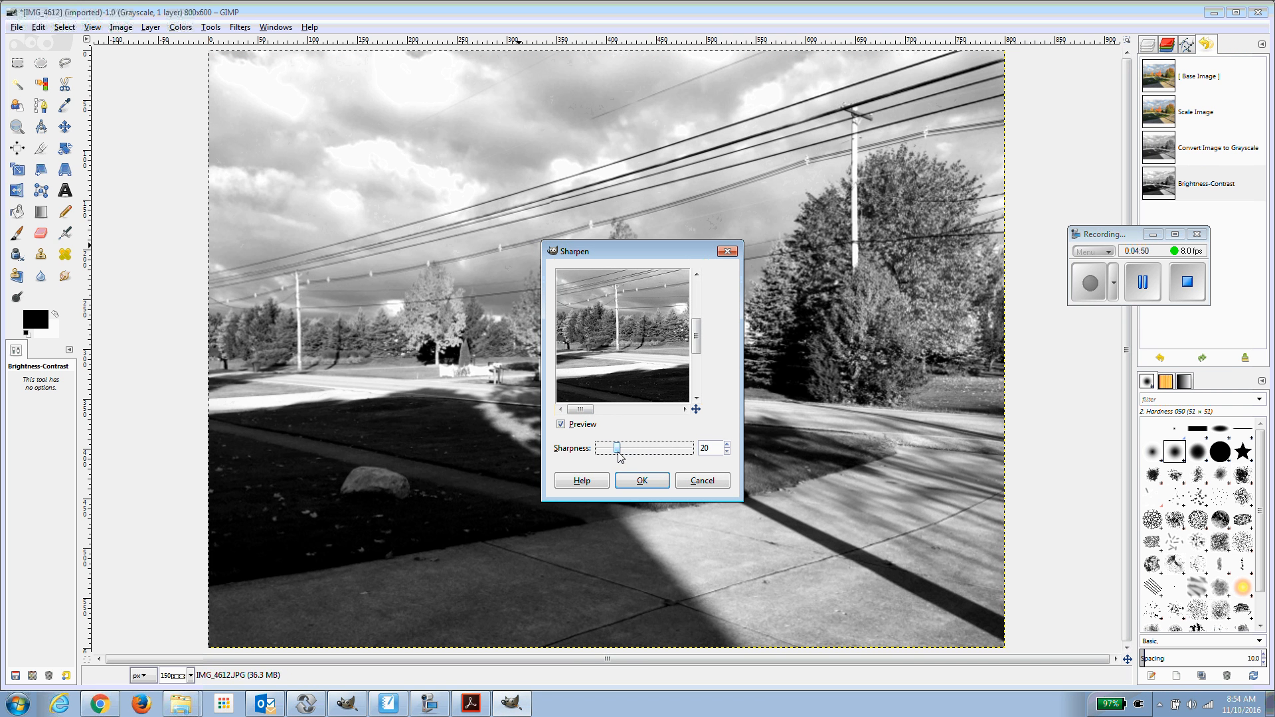
left_click(639, 482)
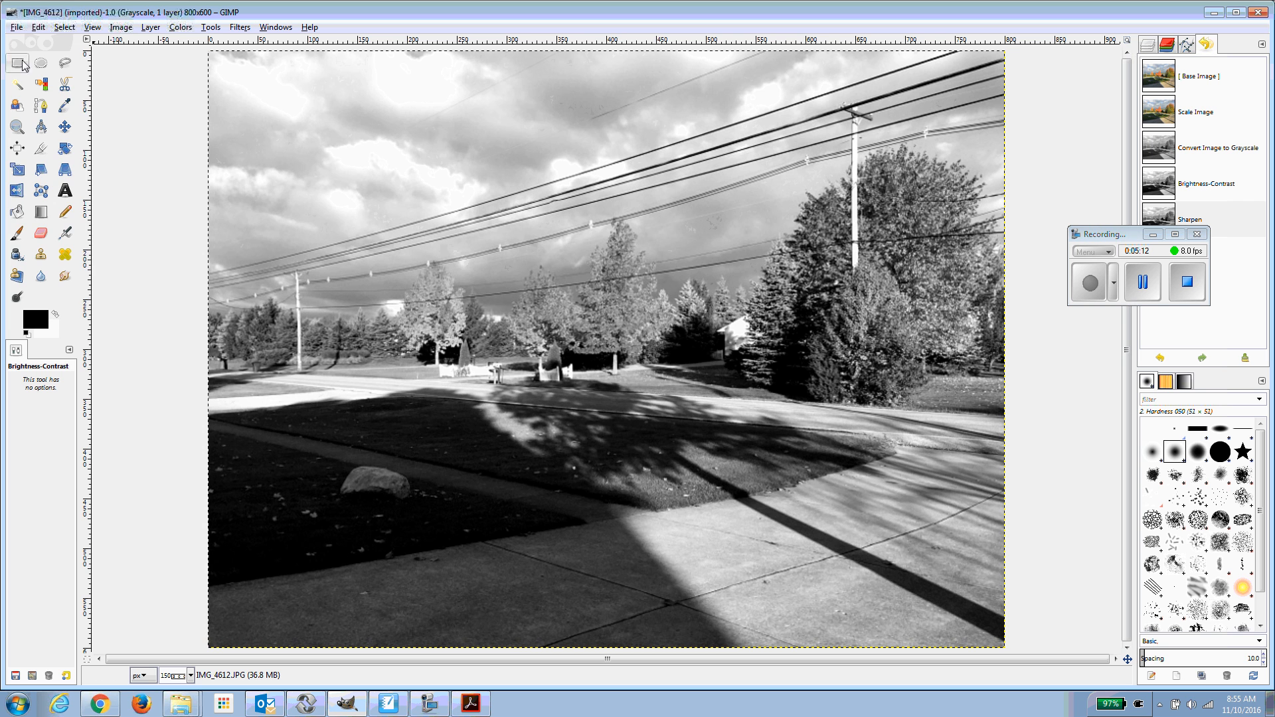
Start saving the image as a new file, choosing the A7_BW folder on the Desktop as the destination.
left_click(17, 27)
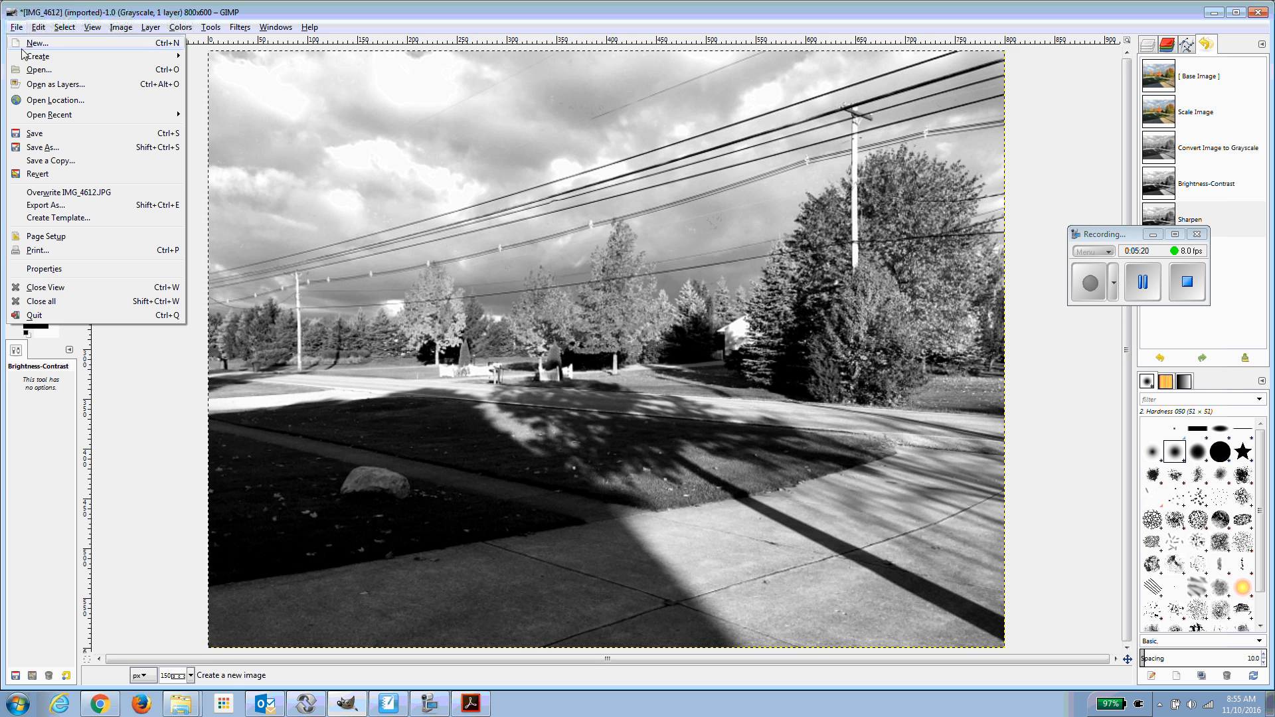
left_click(51, 152)
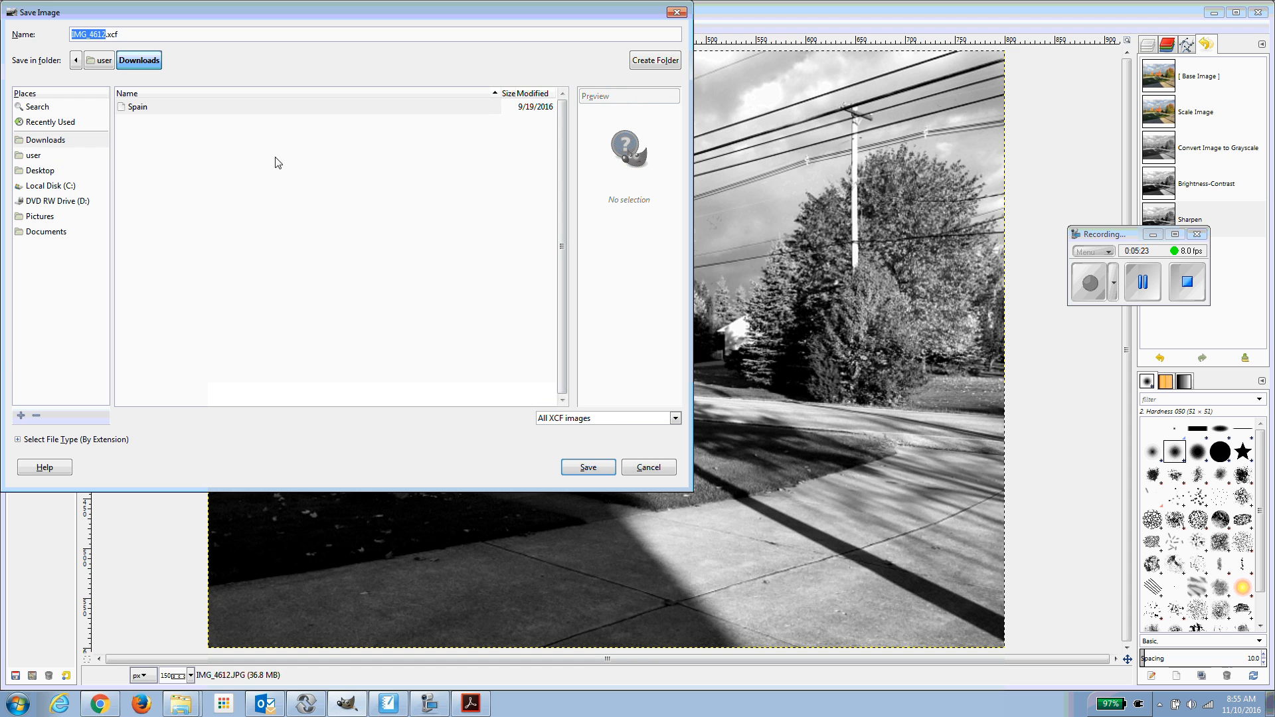
left_click(45, 172)
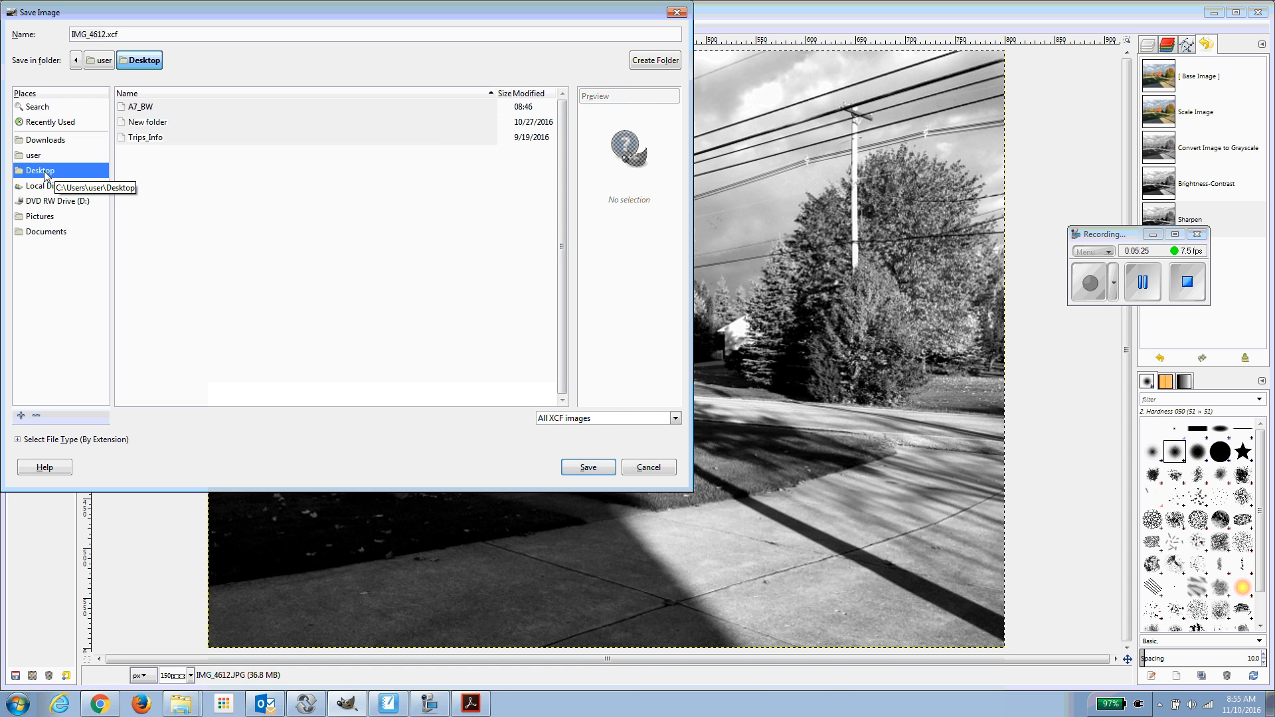
double_click(144, 108)
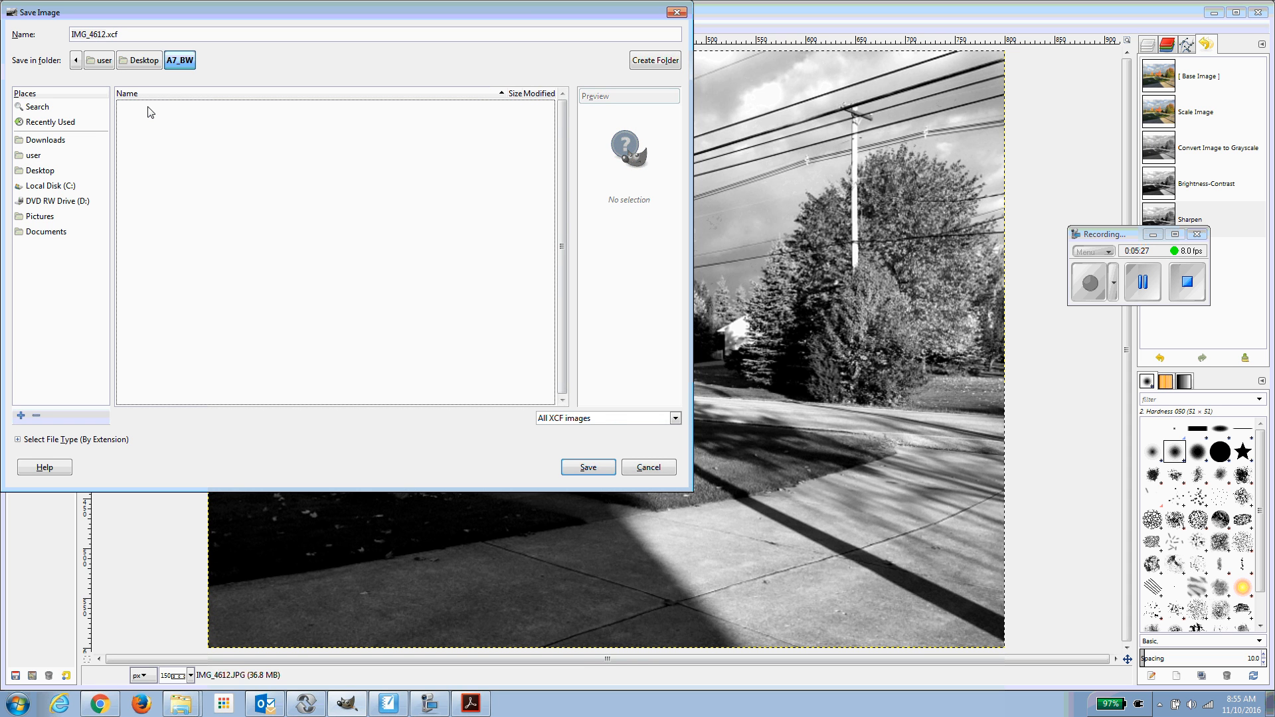
Name the image Street1.xcf and save it in the A7_BW folder.
left_click(106, 33)
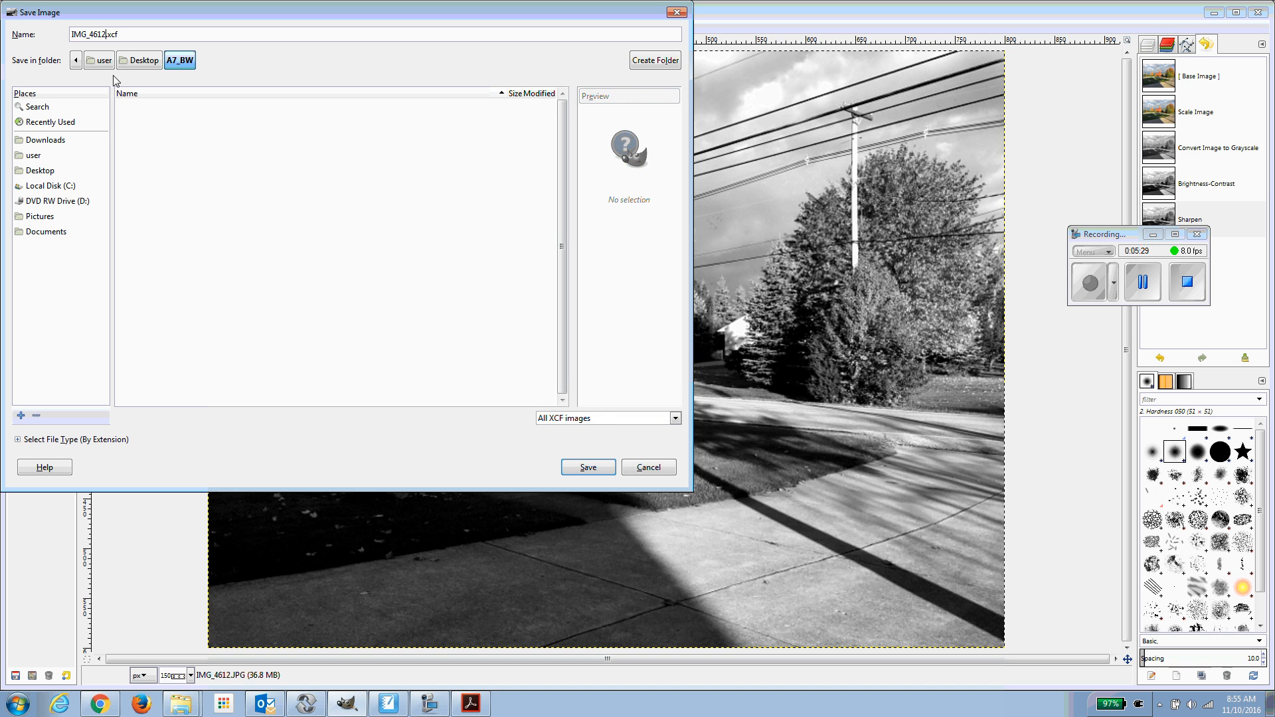
key("BackSpace")
key("BackSpace")
key("BackSpace")
key("BackSpace")
key("BackSpace")
key("BackSpace")
key("BackSpace")
key("BackSpace")
type("Street1")
left_click(576, 469)
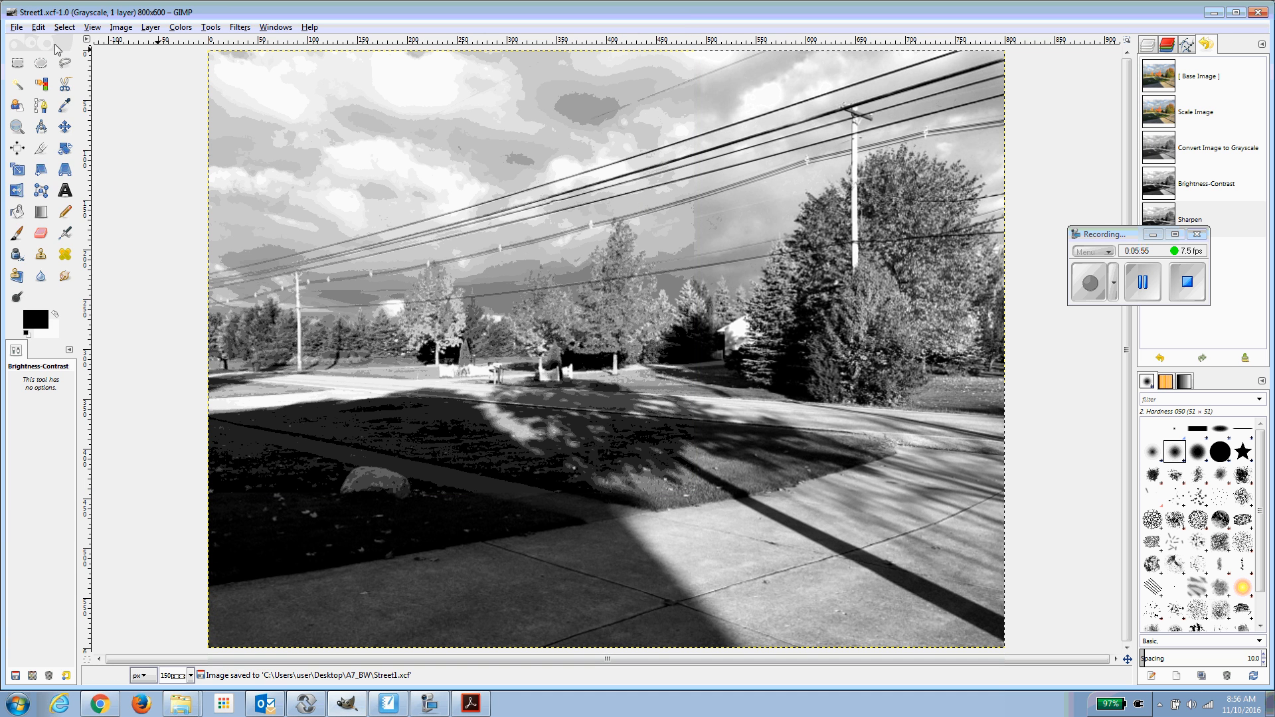
Start exporting the image to the A7_BW folder with JPEG image as the file type, as Street1.jpg.
left_click(17, 28)
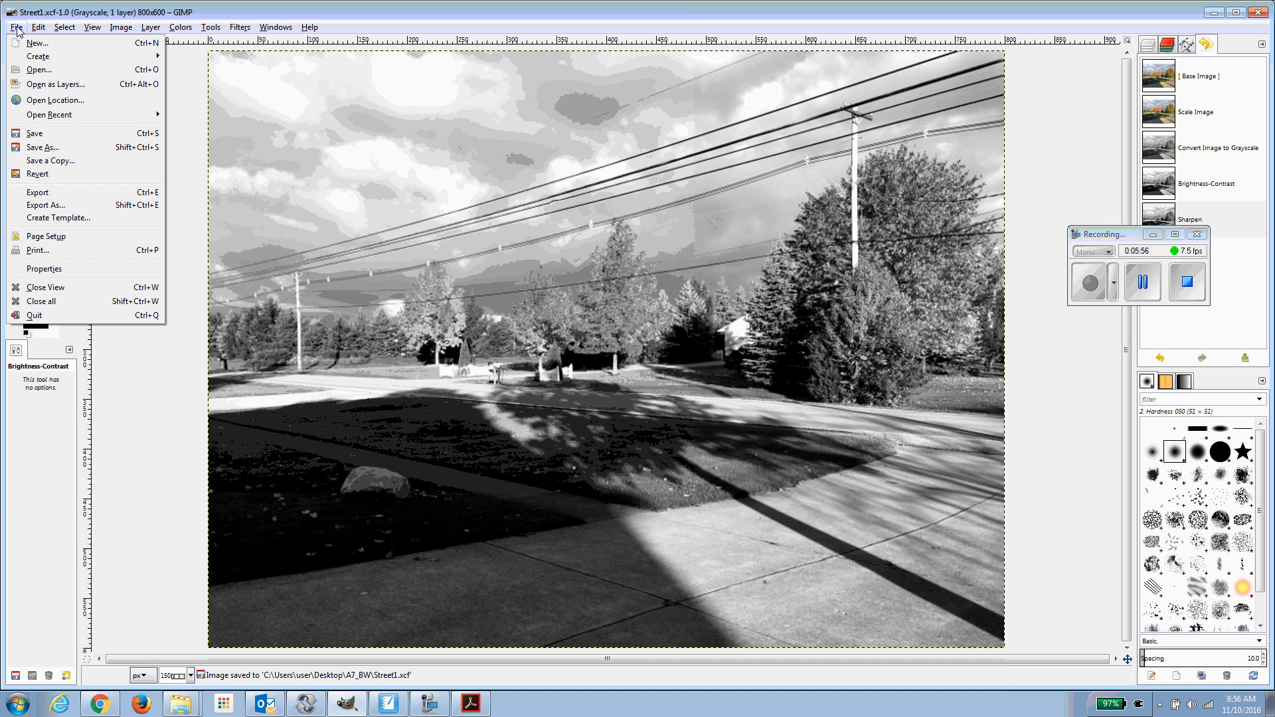
left_click(44, 204)
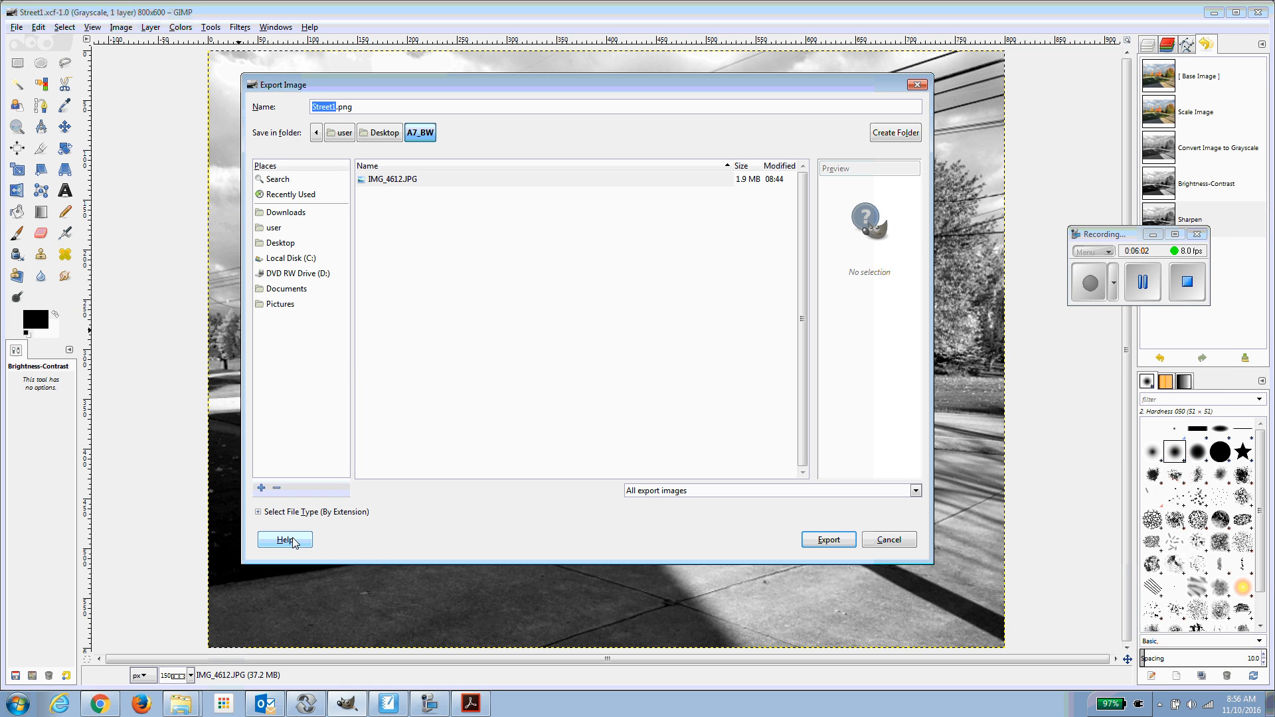
left_click(259, 513)
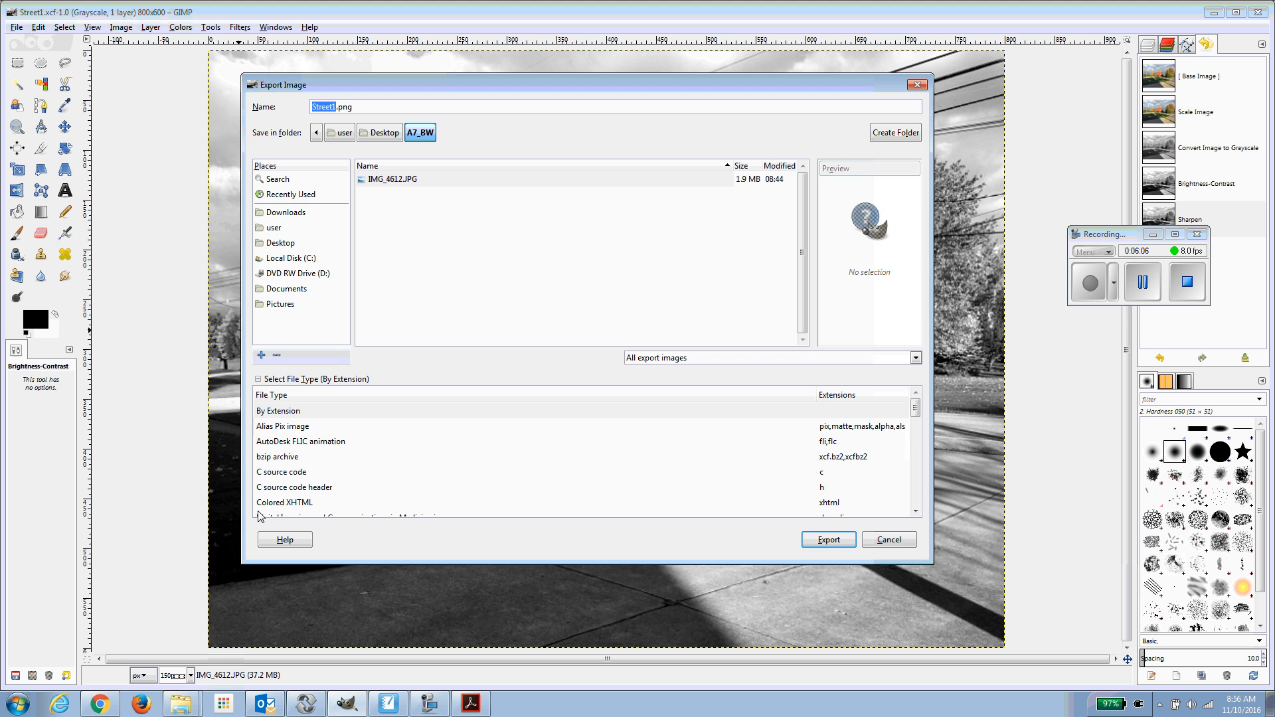
left_click_drag(918, 417, 918, 447)
left_click(277, 488)
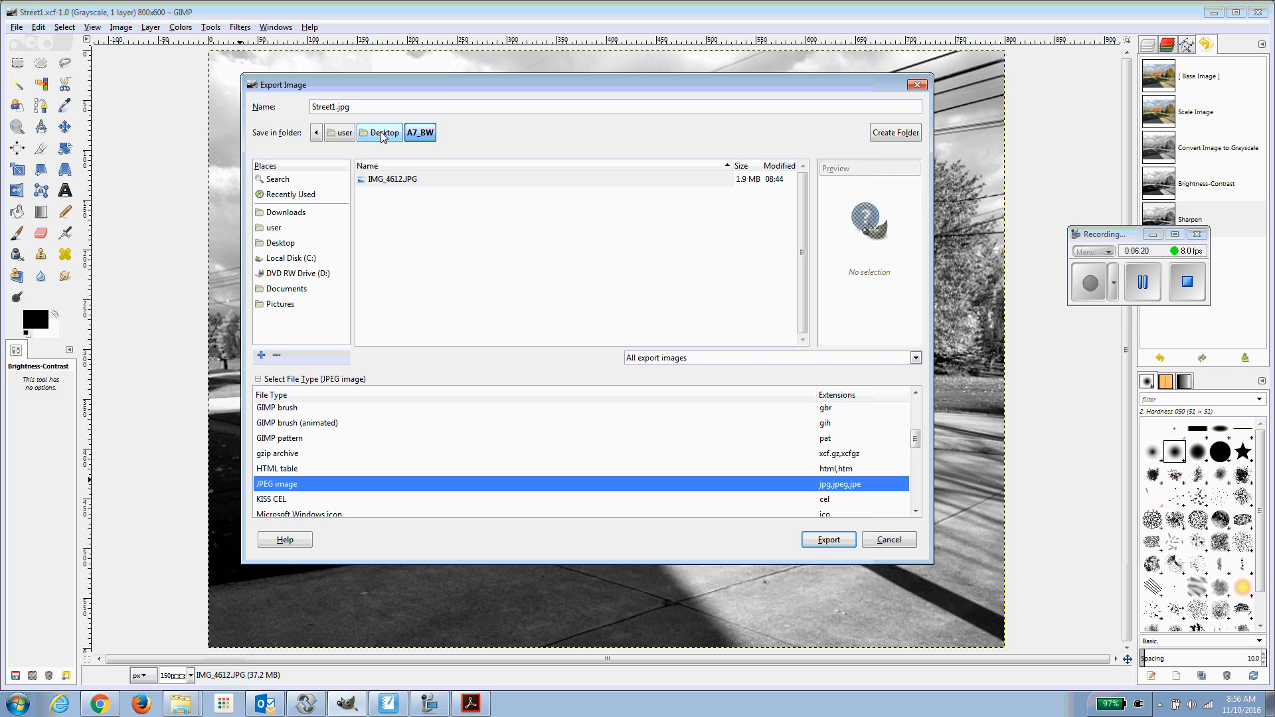
Export the JPEG copy of the street photo with the quality set to 100.
left_click(830, 539)
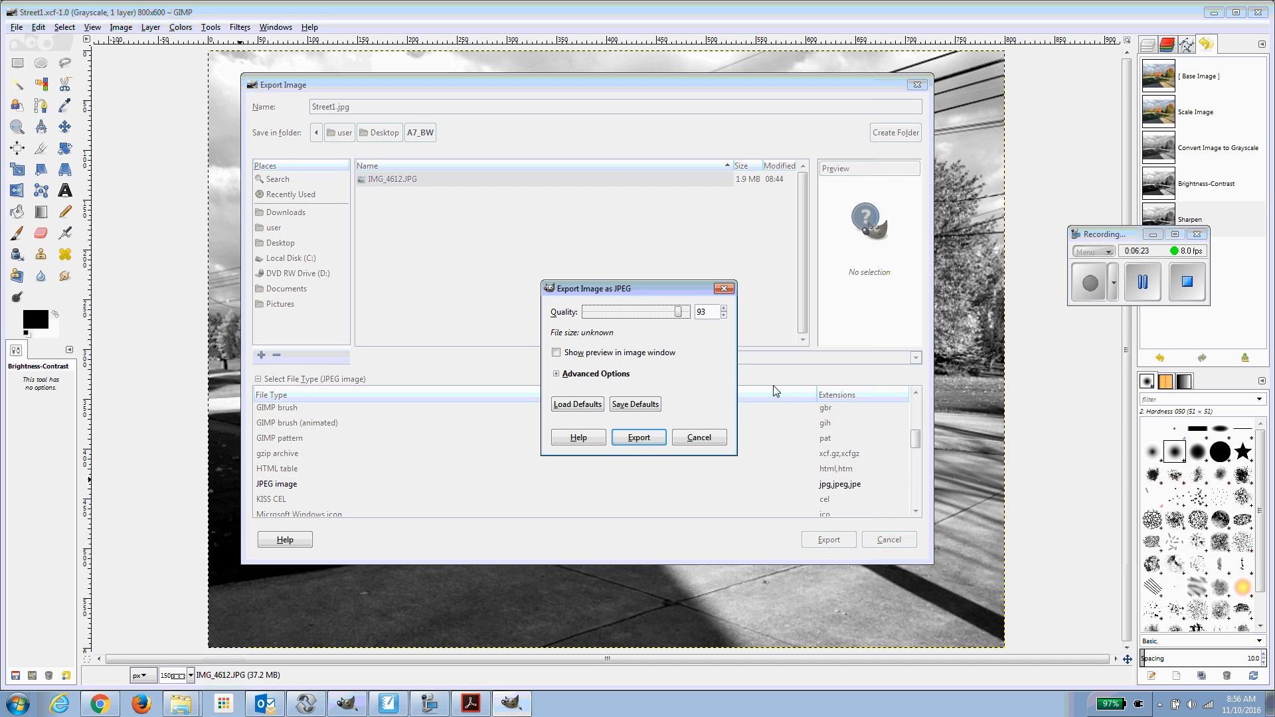
left_click(692, 316)
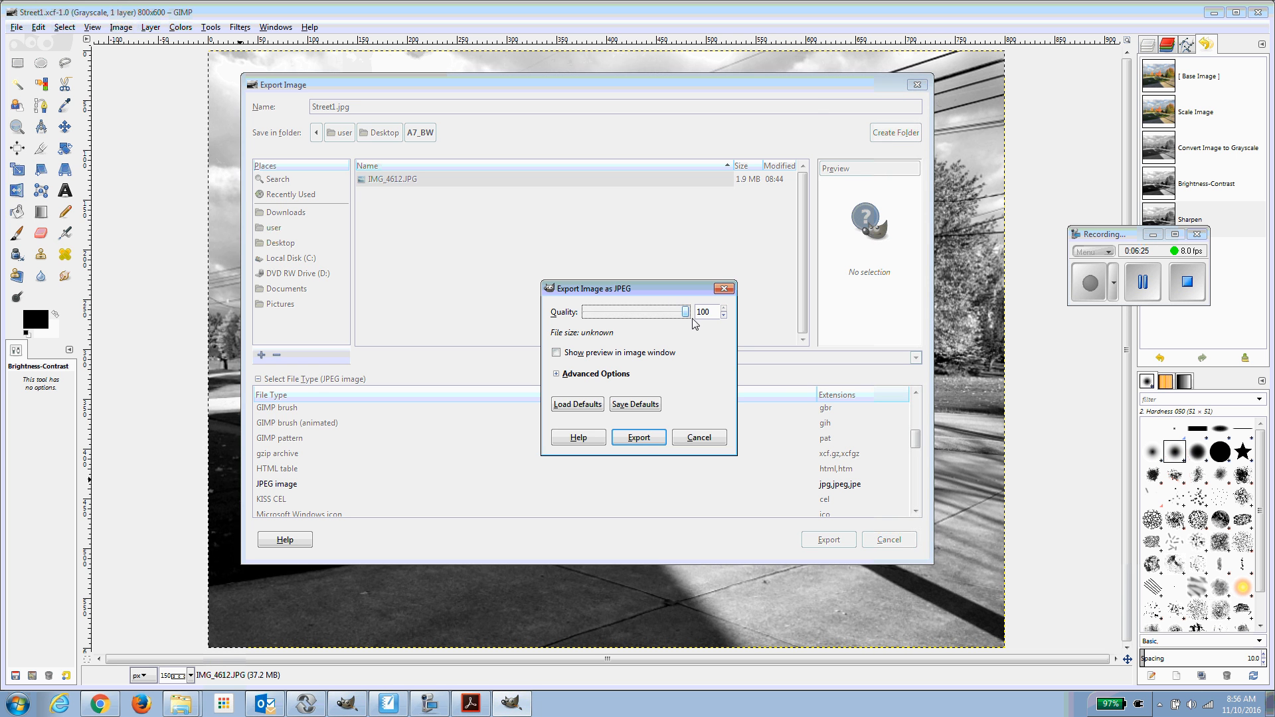
left_click(641, 437)
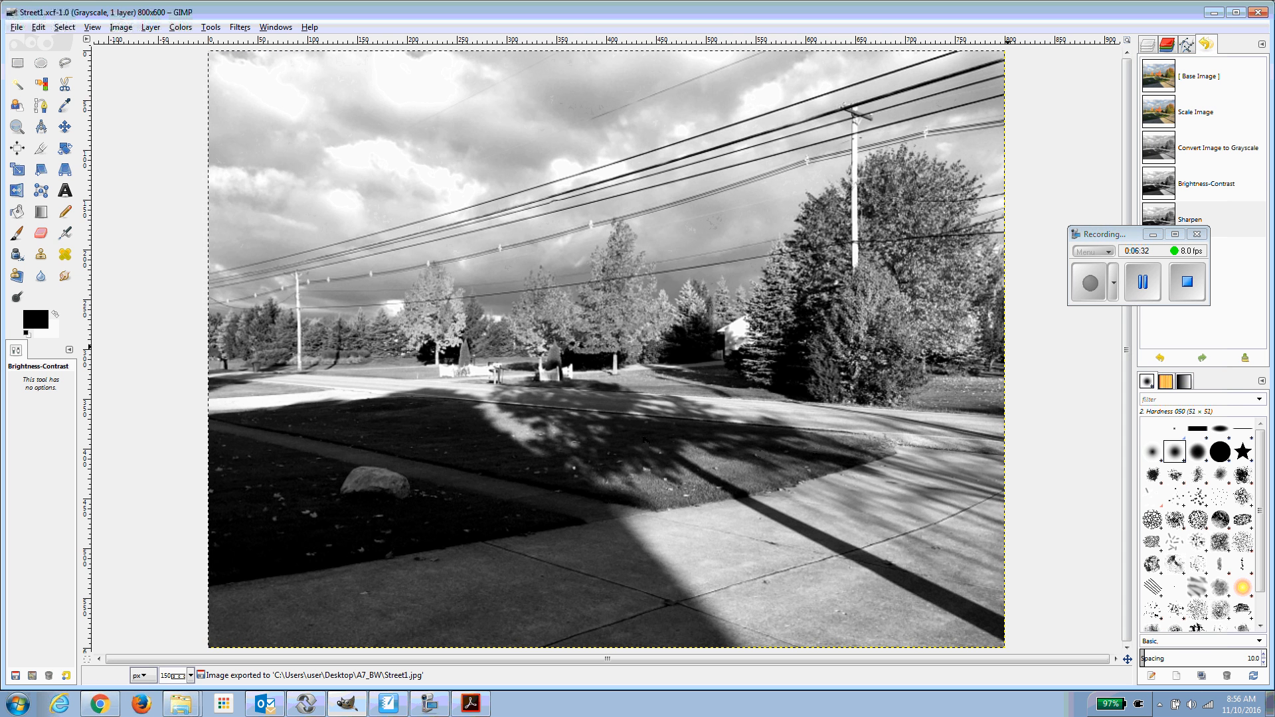
Minimize GIMP and the assignment PDF, and open the A7_BW folder on the desktop.
left_click(1214, 12)
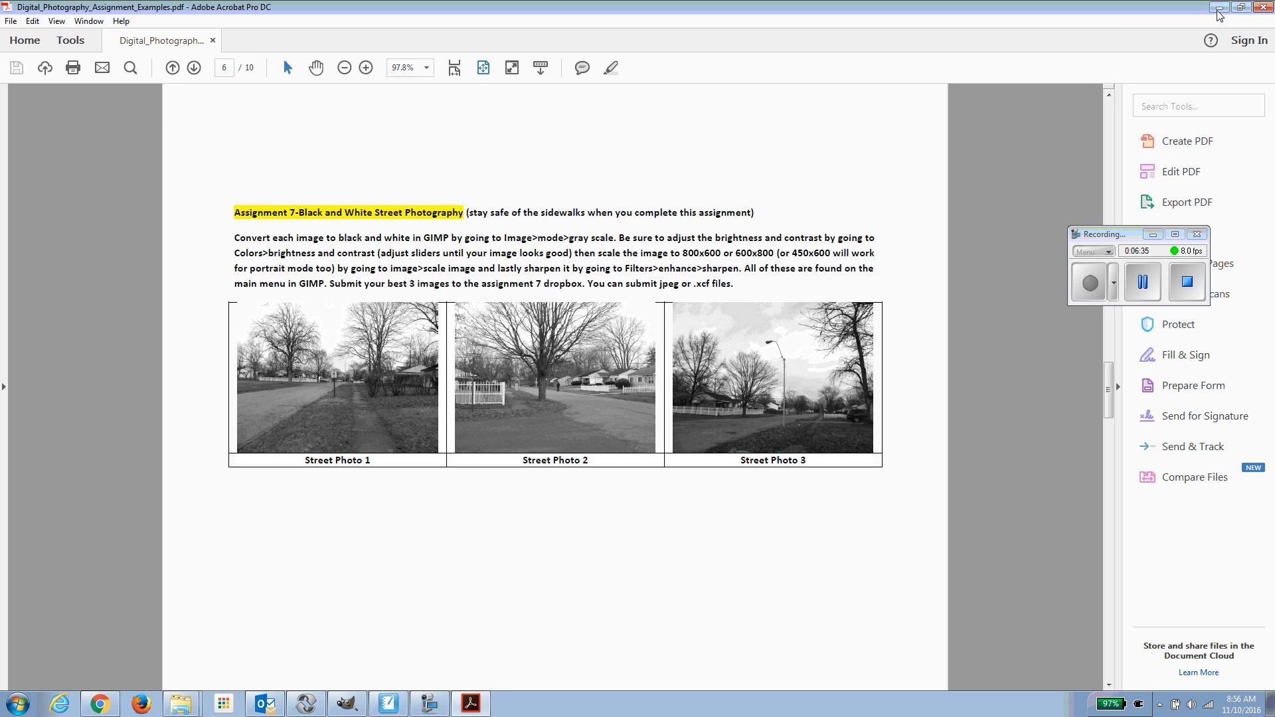
left_click(1219, 8)
left_click(1219, 9)
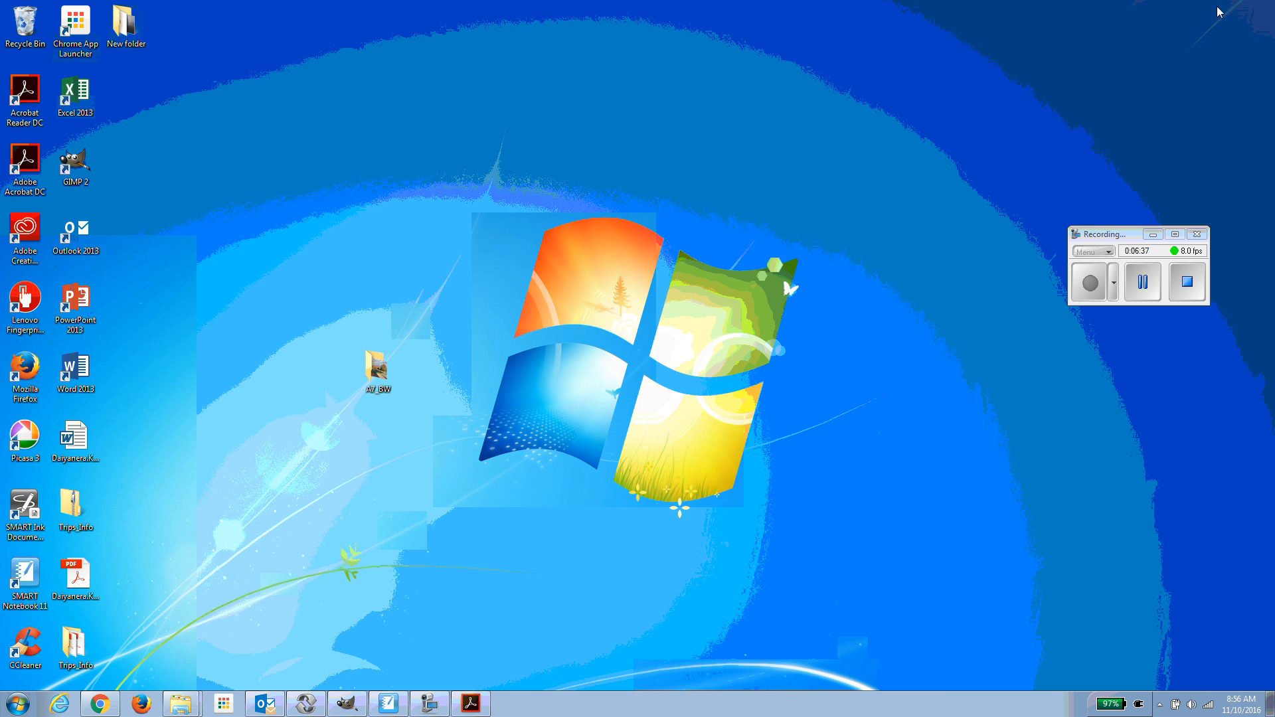
double_click(378, 372)
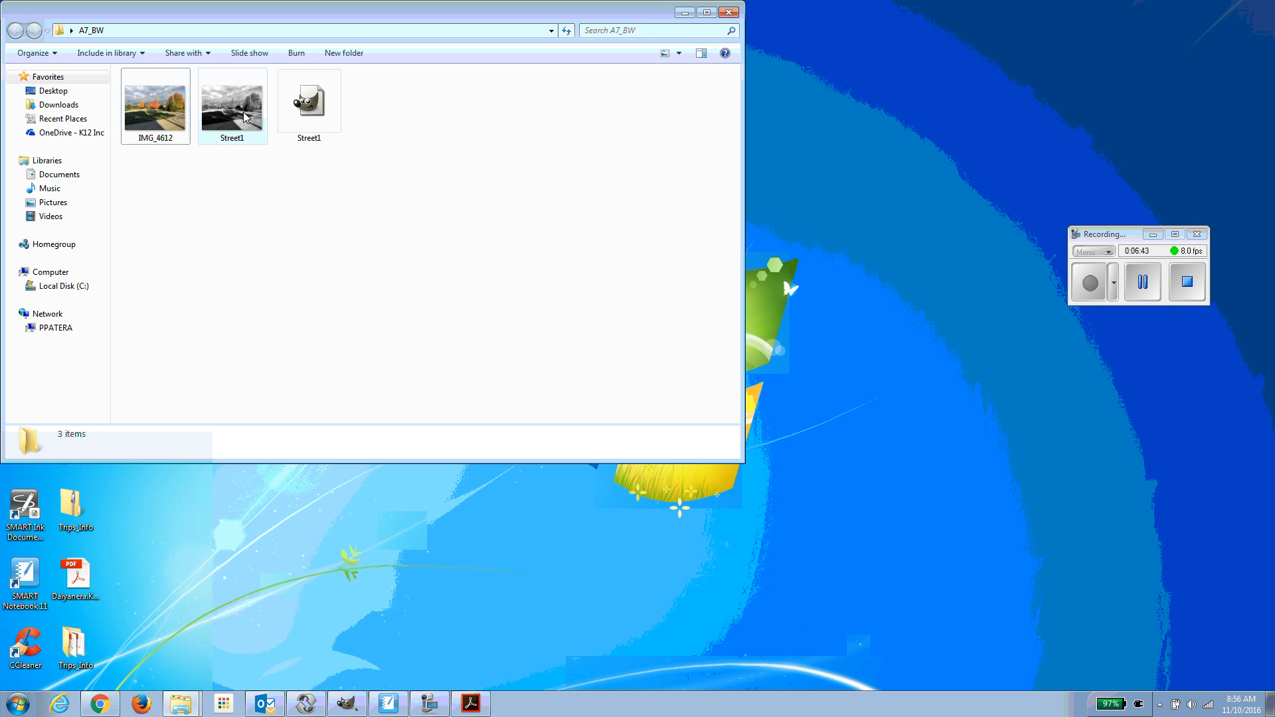
View the exported Street1 JPG in Windows Photo Viewer, and clear the viewer and folder windows from the desktop.
mouse_move(245, 118)
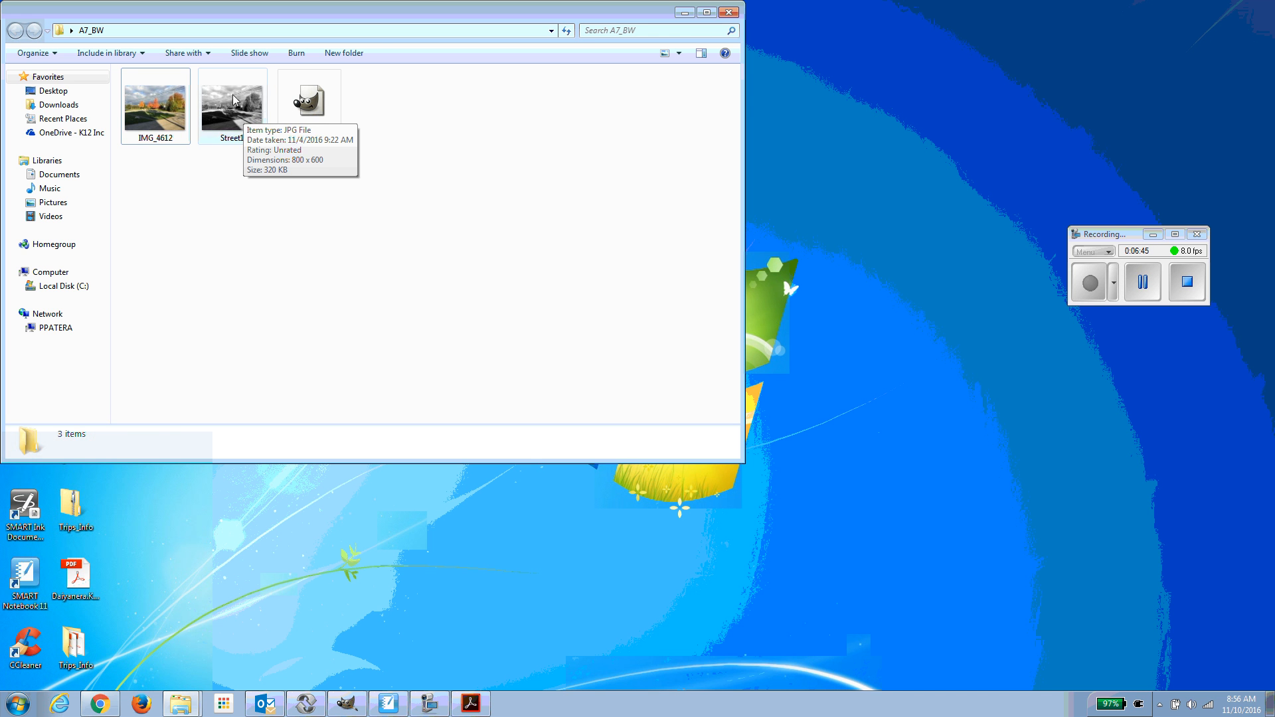
right_click(227, 95)
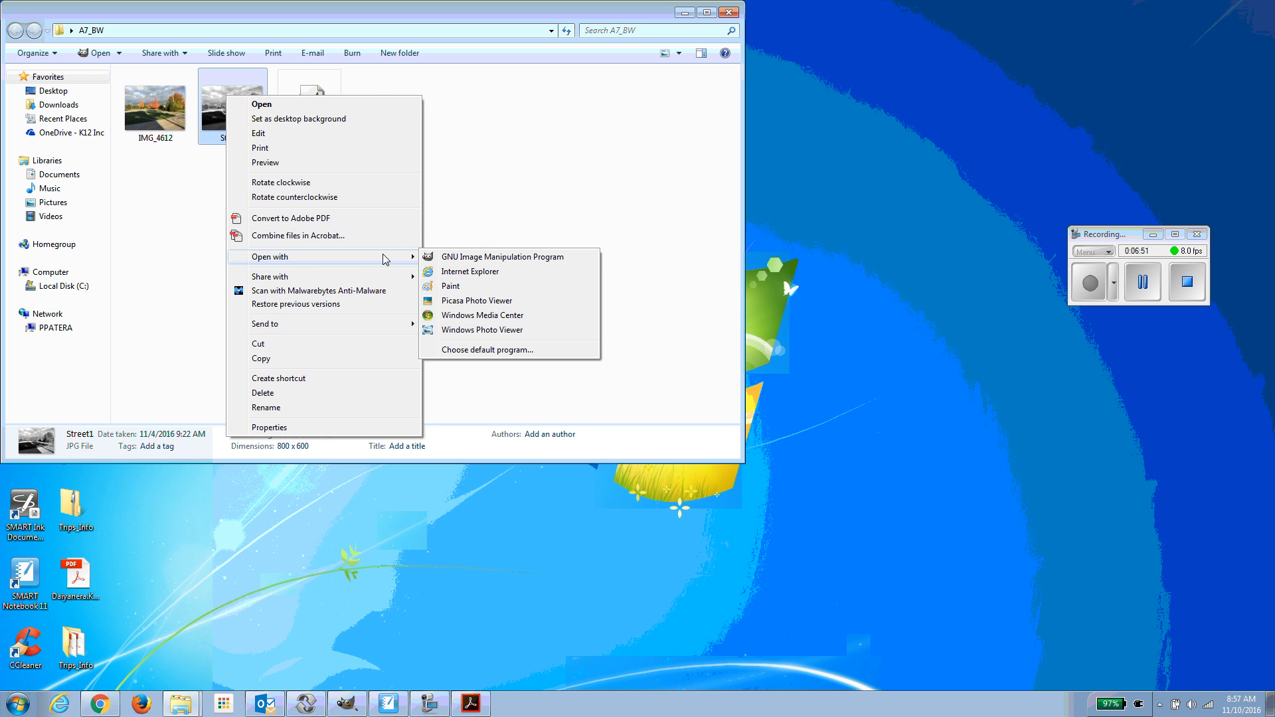
left_click(480, 330)
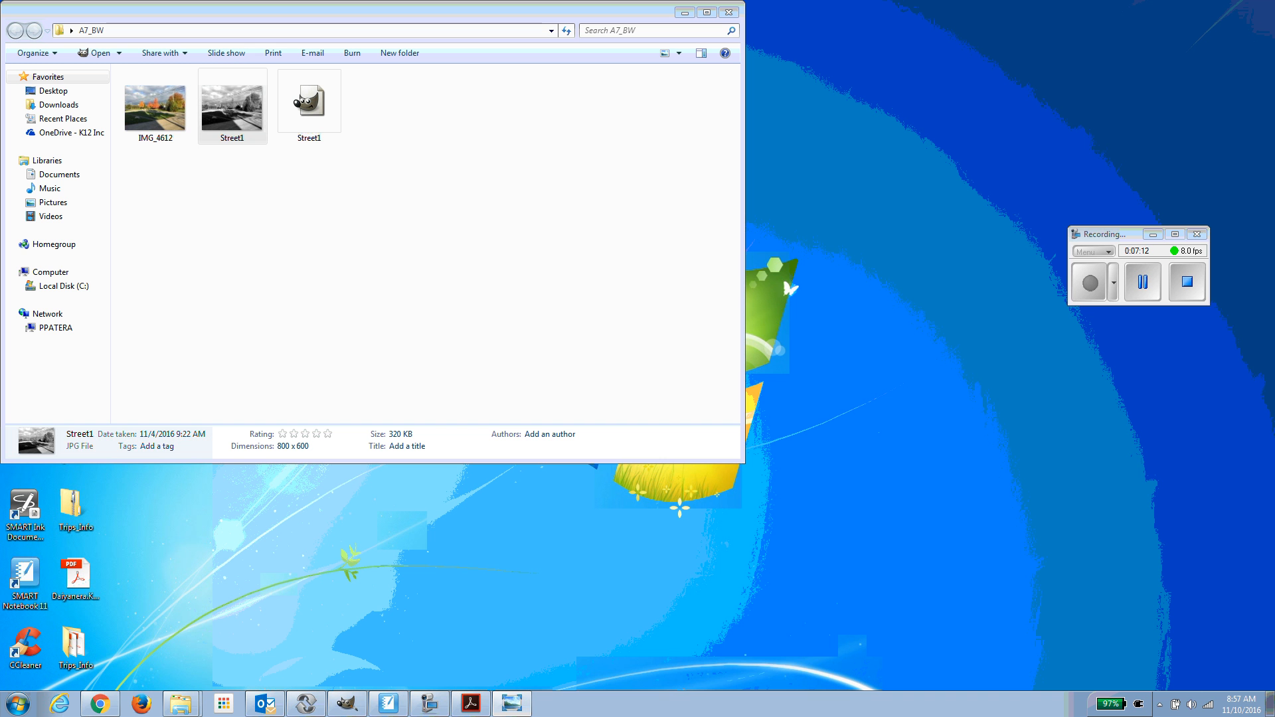
key("Return")
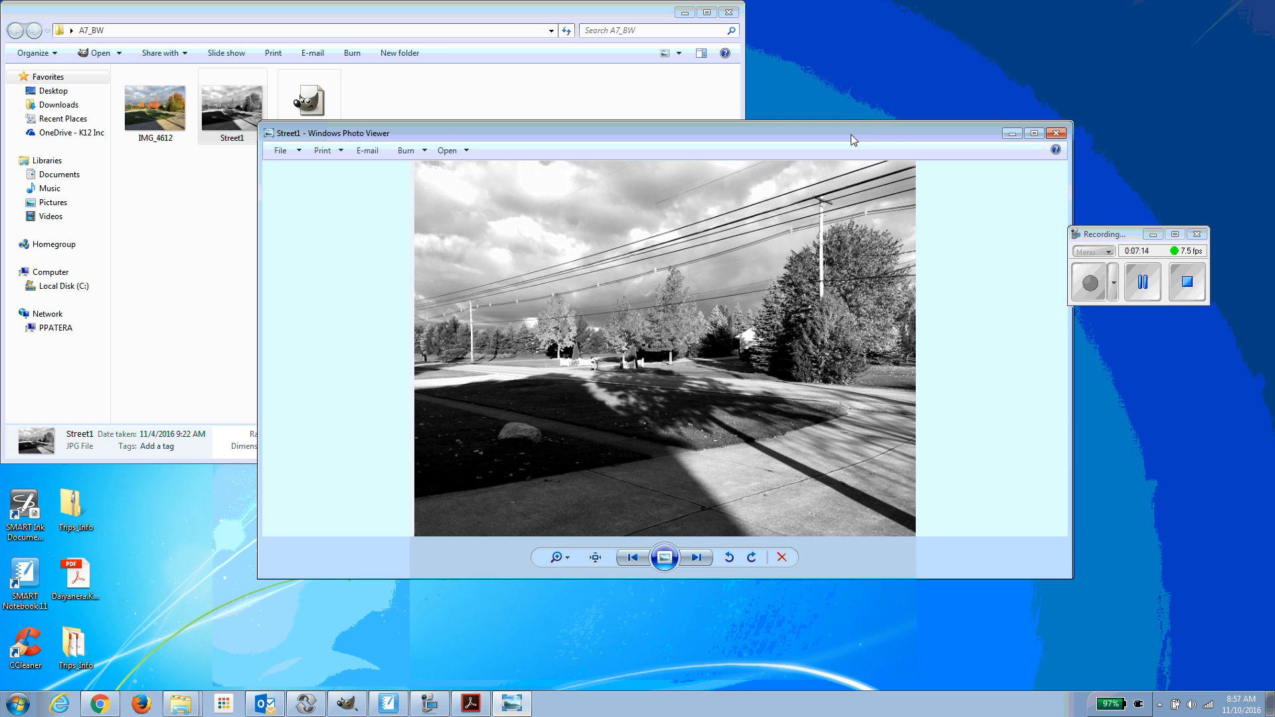
left_click_drag(931, 134, 829, 139)
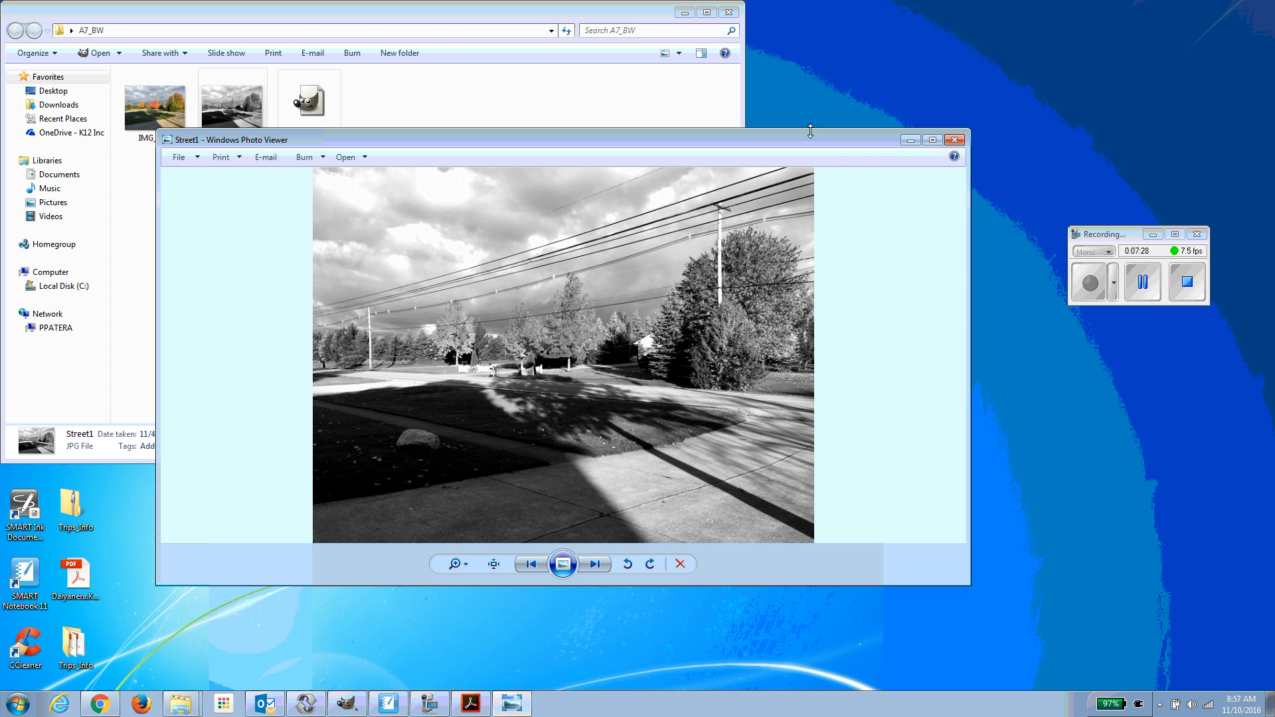
left_click(910, 141)
left_click(684, 13)
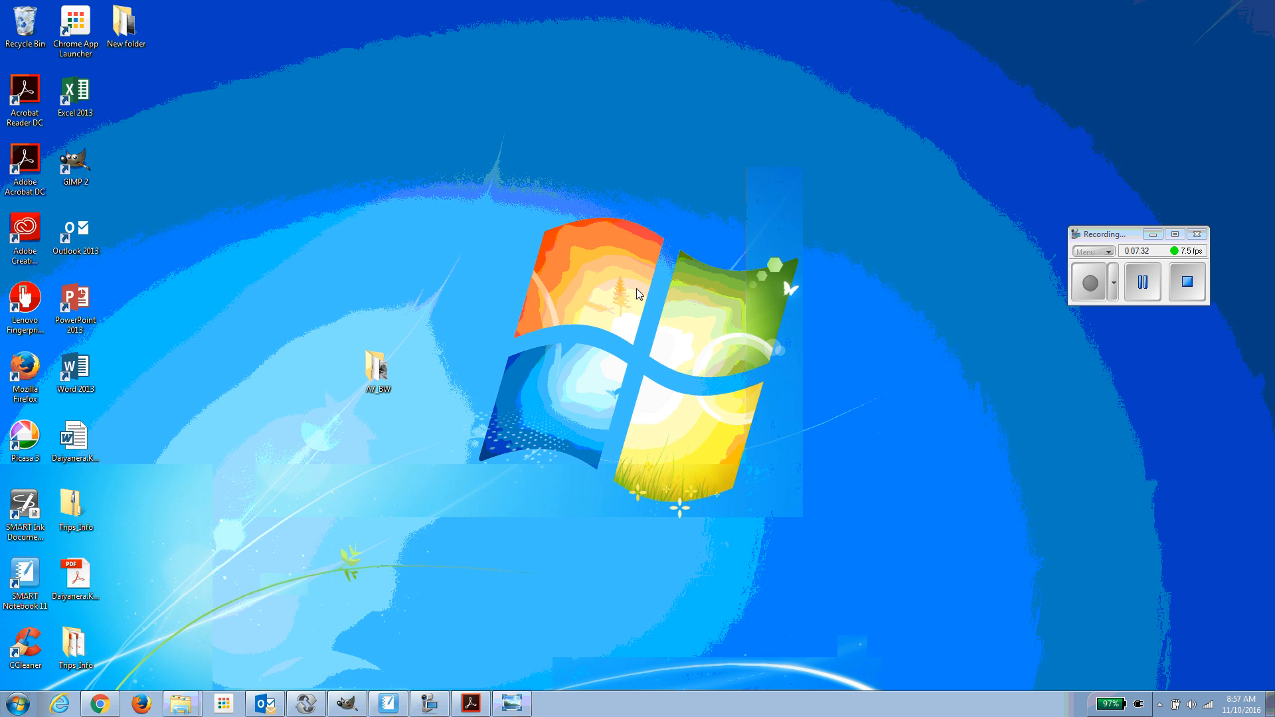
left_click(512, 703)
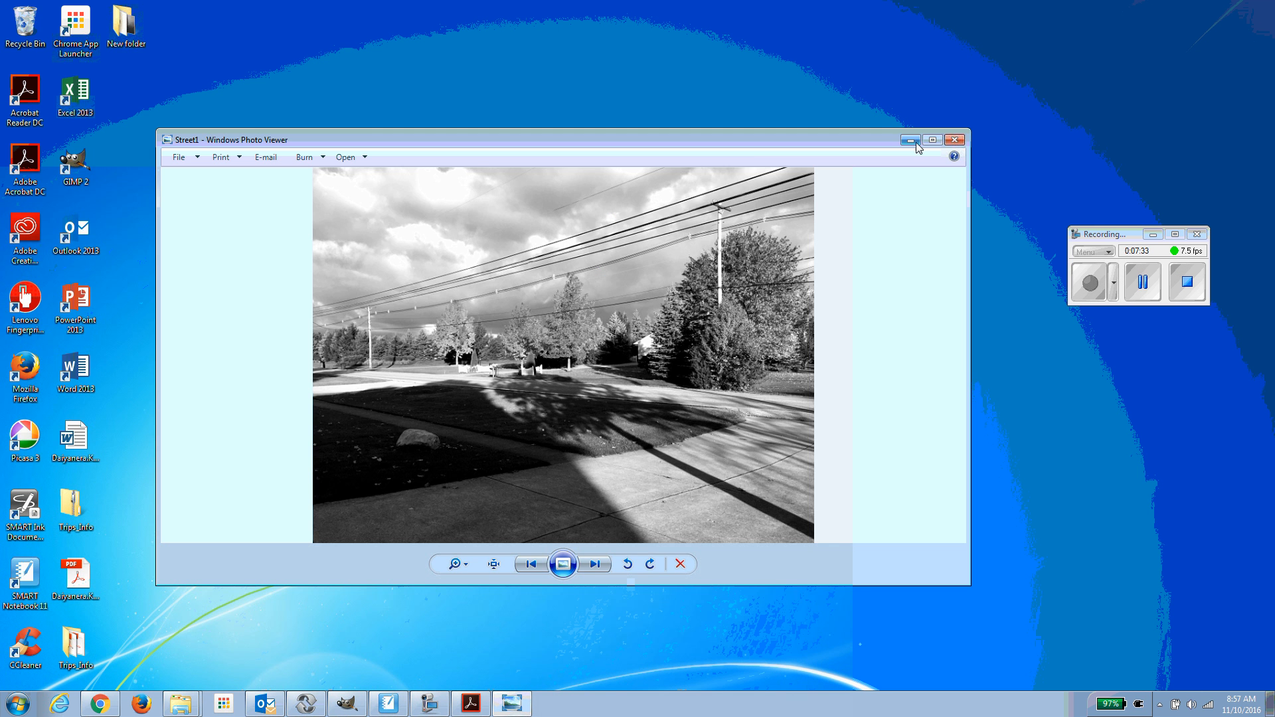
left_click(953, 140)
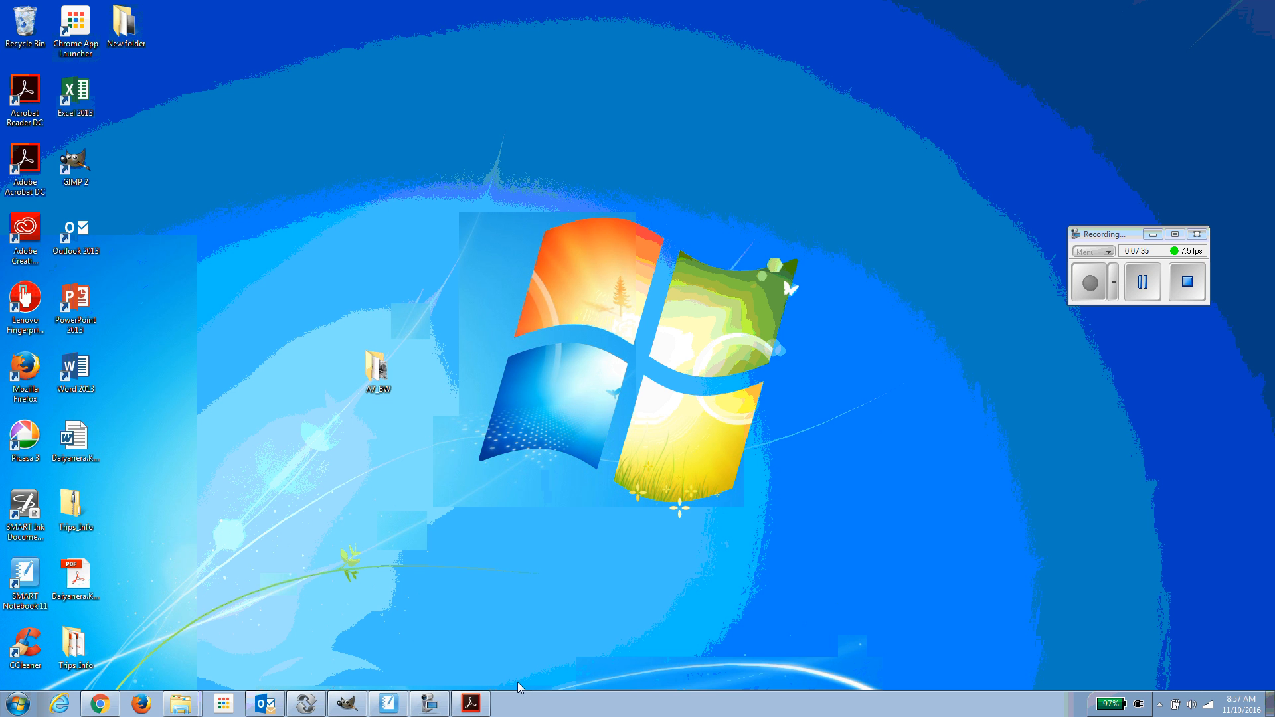
Compress the A7_BW desktop folder into a zipped folder and place the zip beside the original folder.
left_click(380, 372)
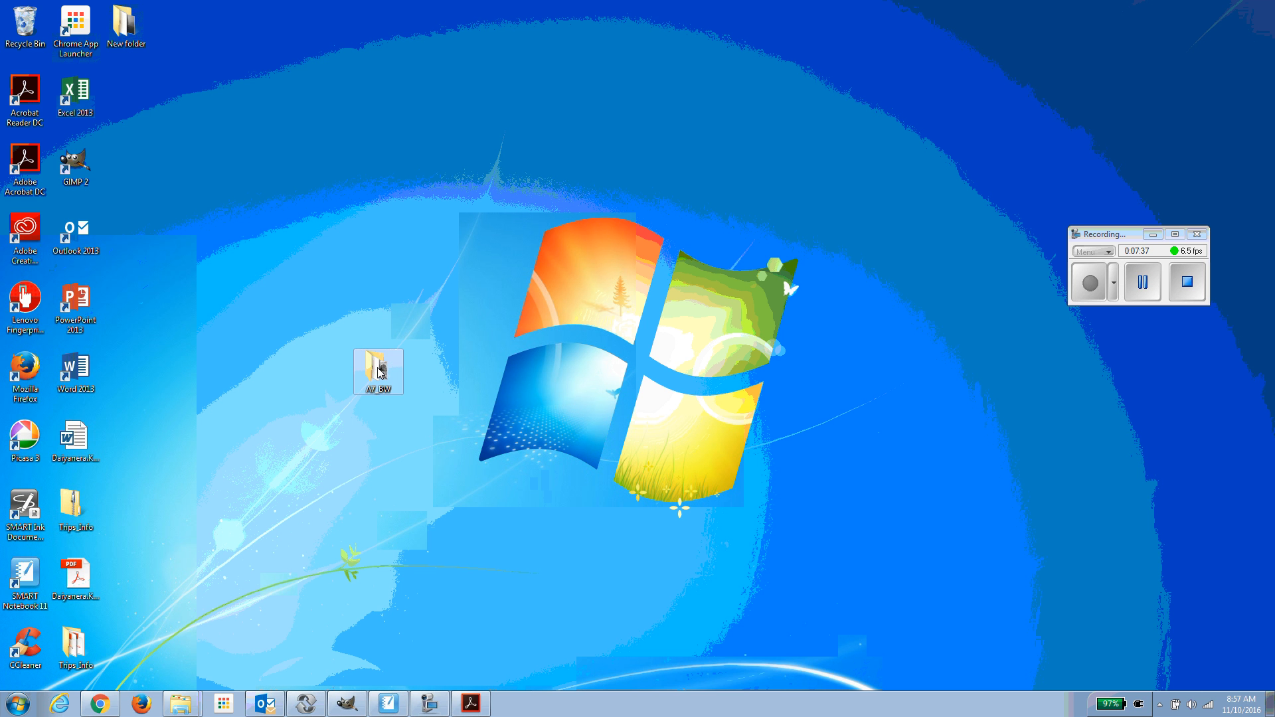
right_click(380, 373)
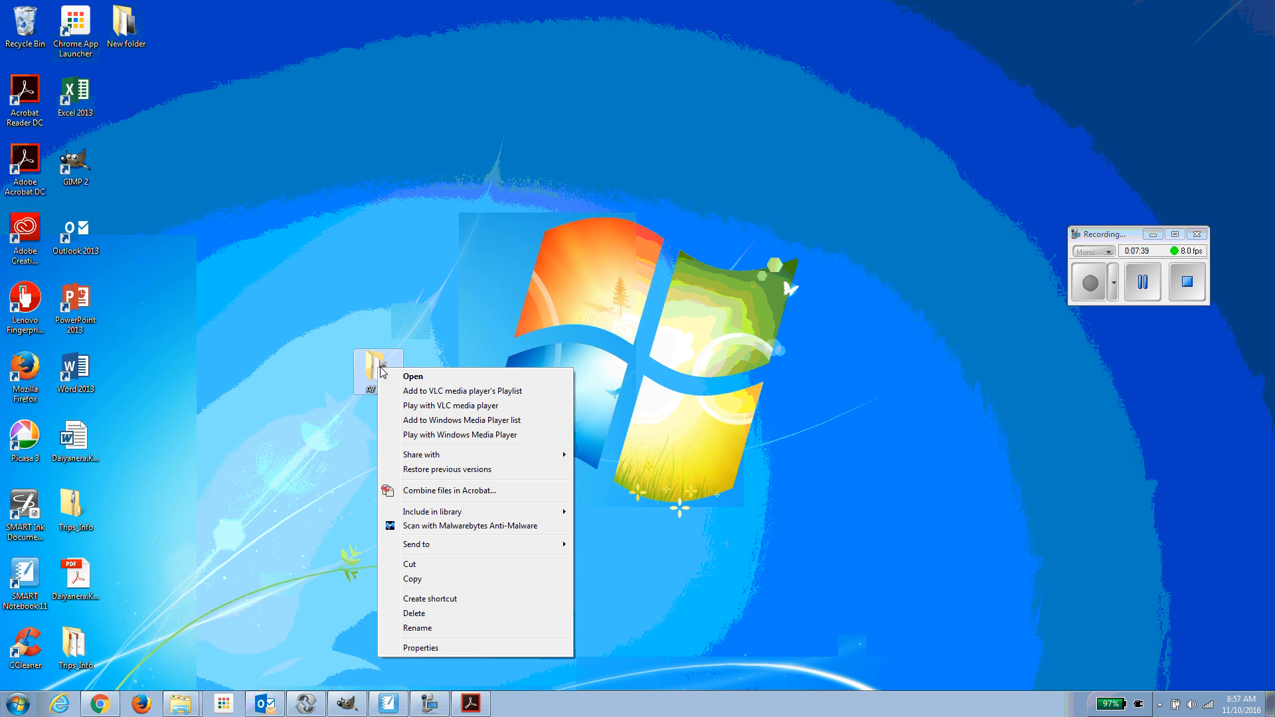
mouse_move(429, 545)
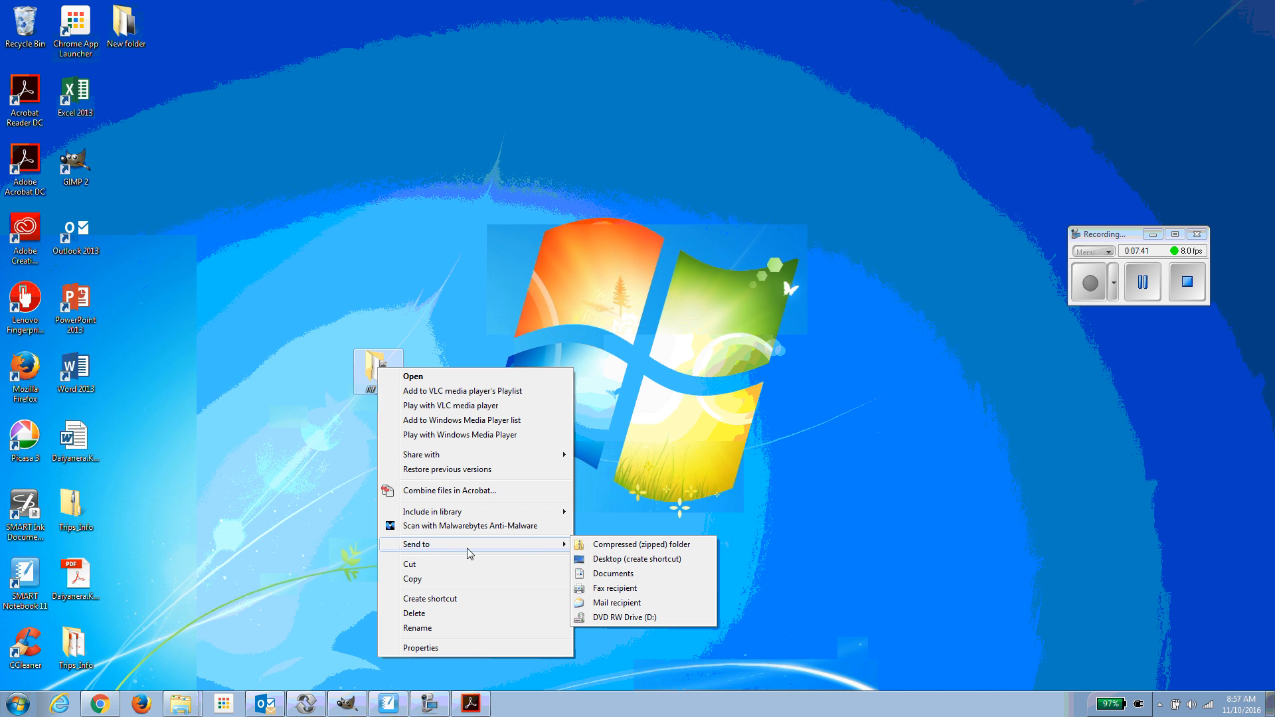
left_click(623, 544)
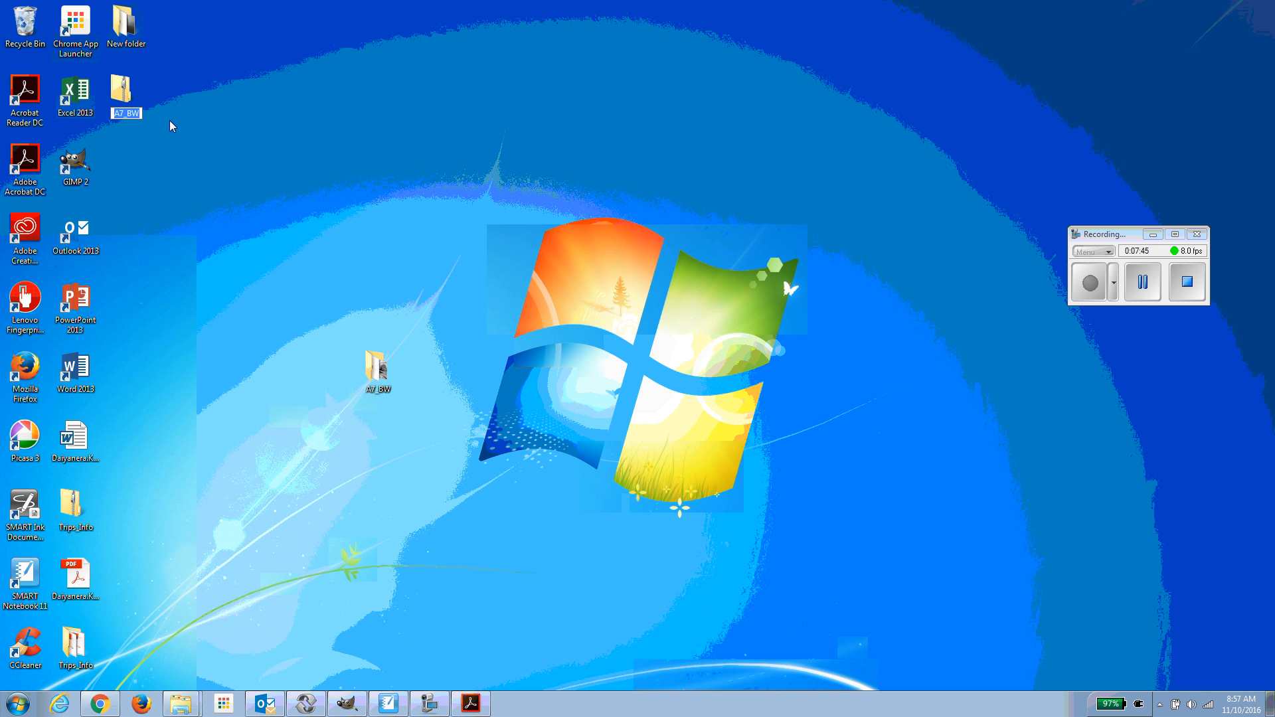
left_click_drag(124, 91, 430, 363)
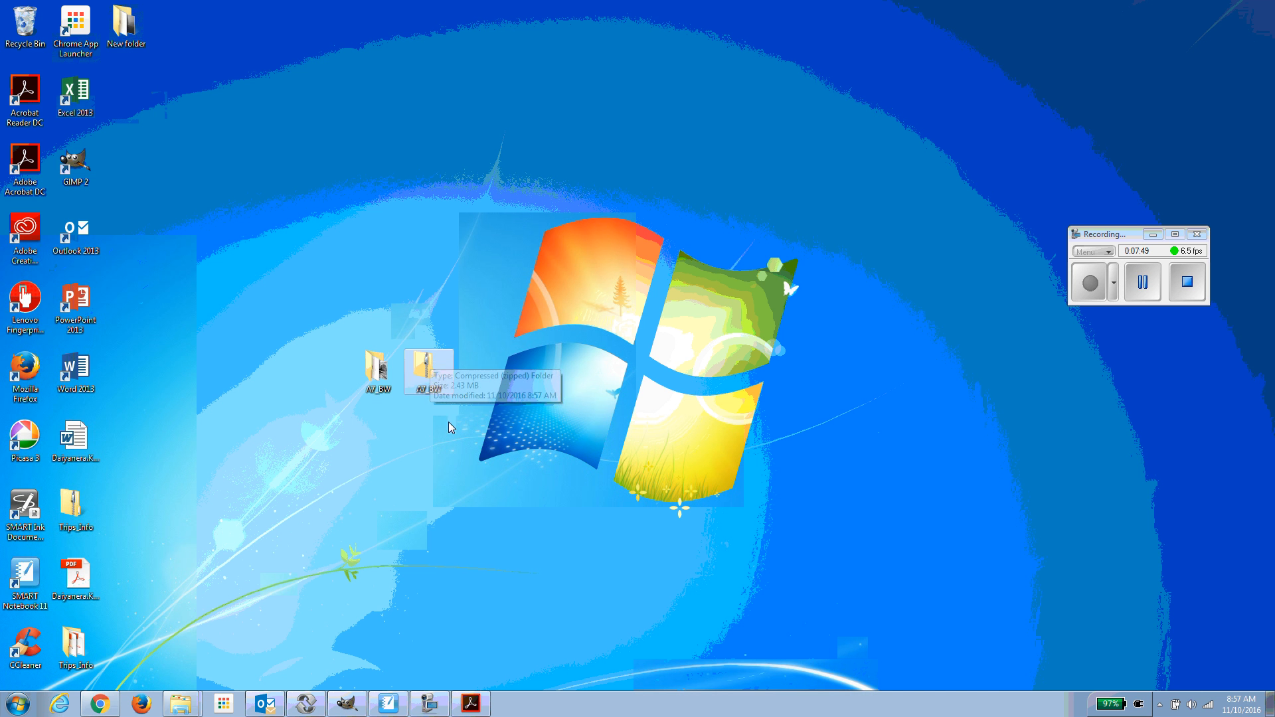